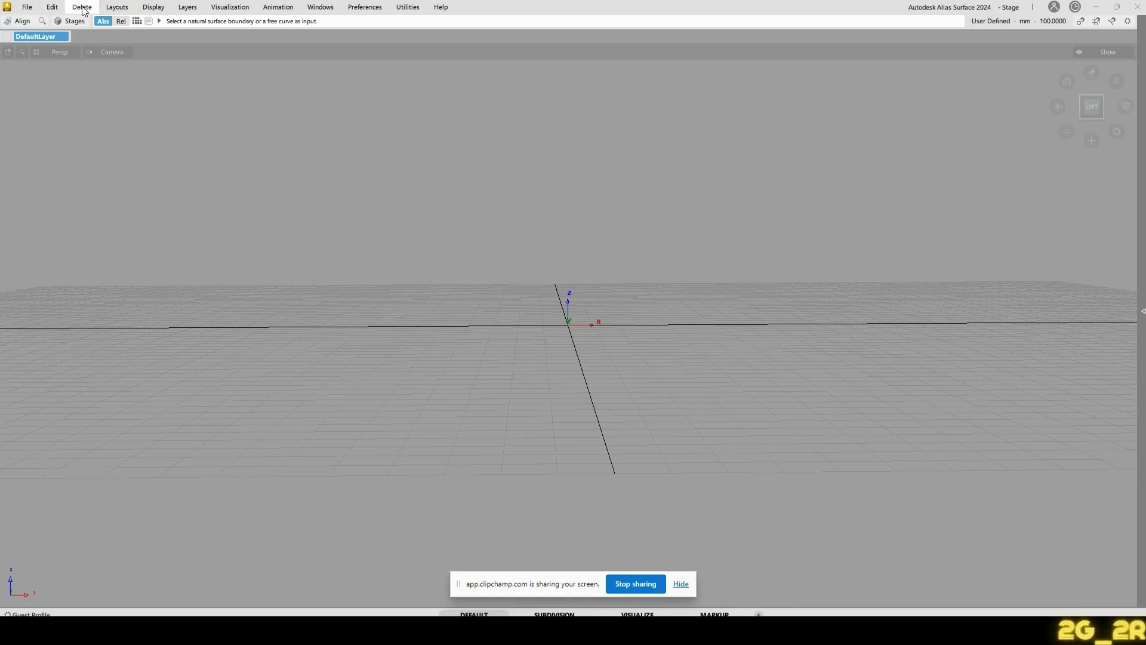
- Toggle off the display of the grid in the perspective view
left_click(28, 7)
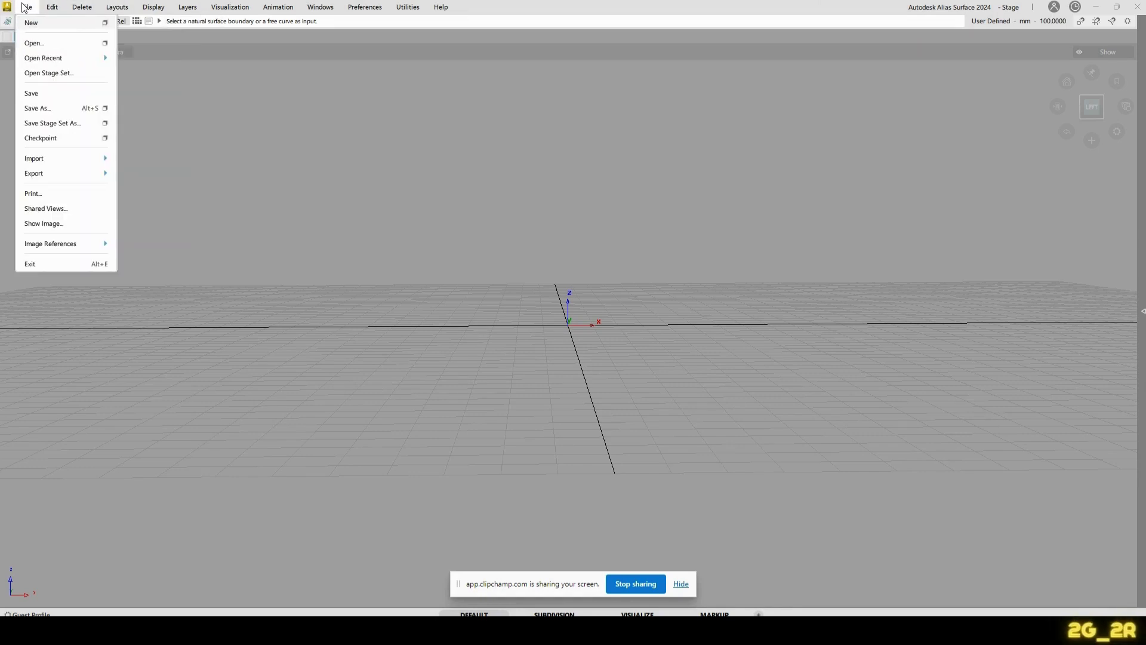
mouse_move(53, 9)
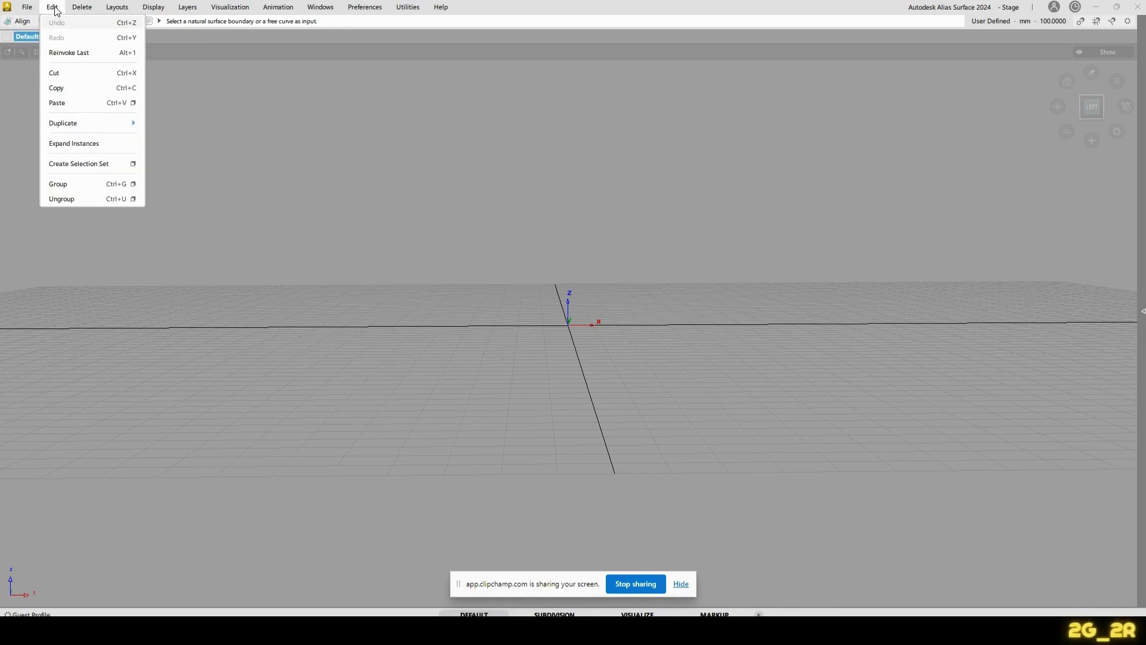
mouse_move(120, 8)
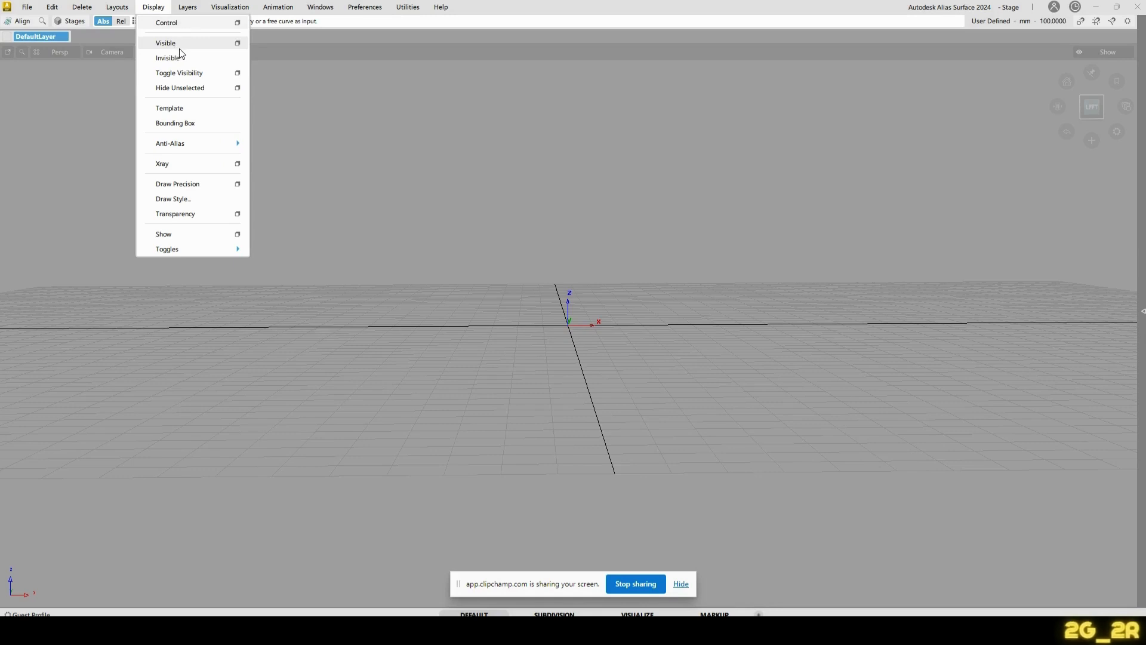
mouse_move(189, 143)
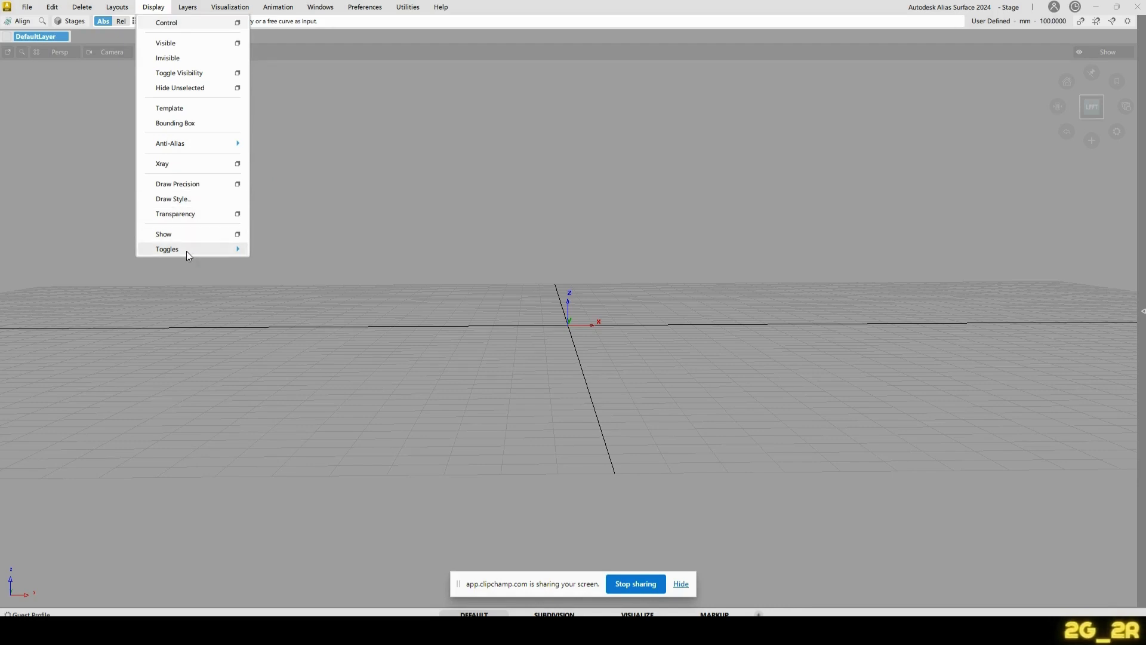
mouse_move(187, 253)
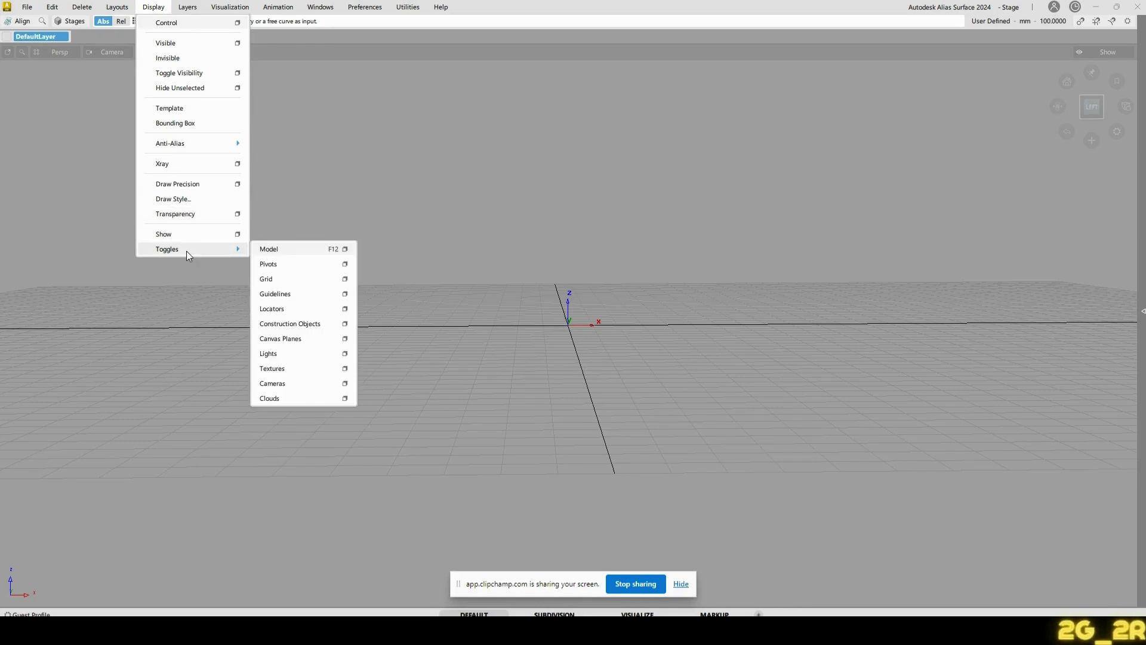
left_click(286, 281)
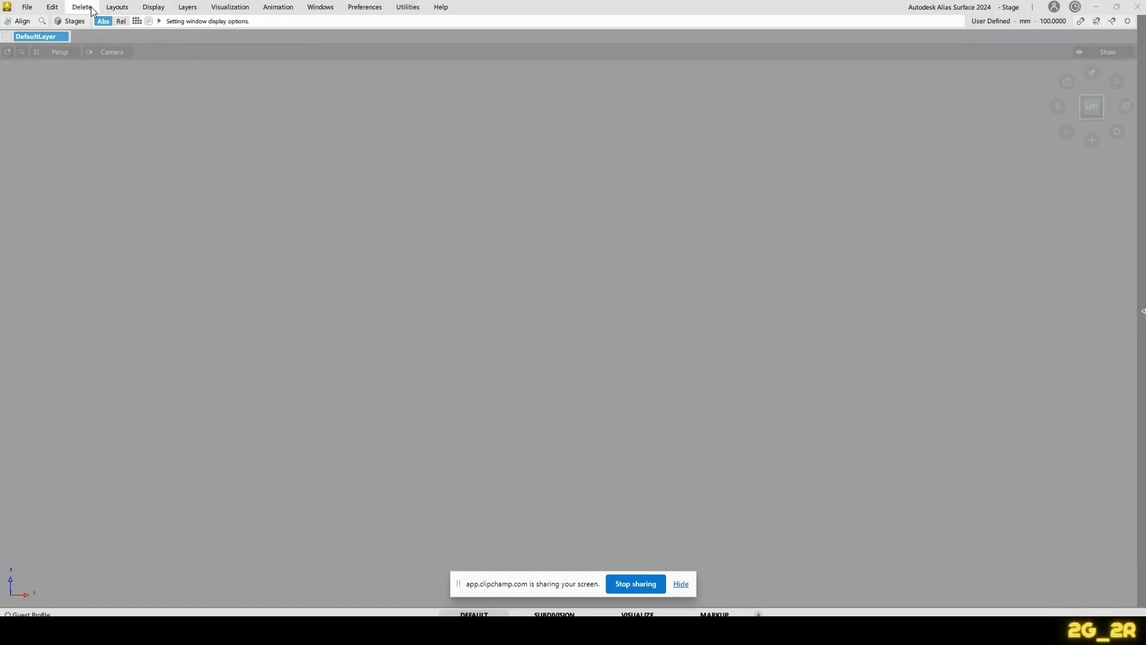
- Toggle the display of the perspective view's grid back on
left_click(144, 11)
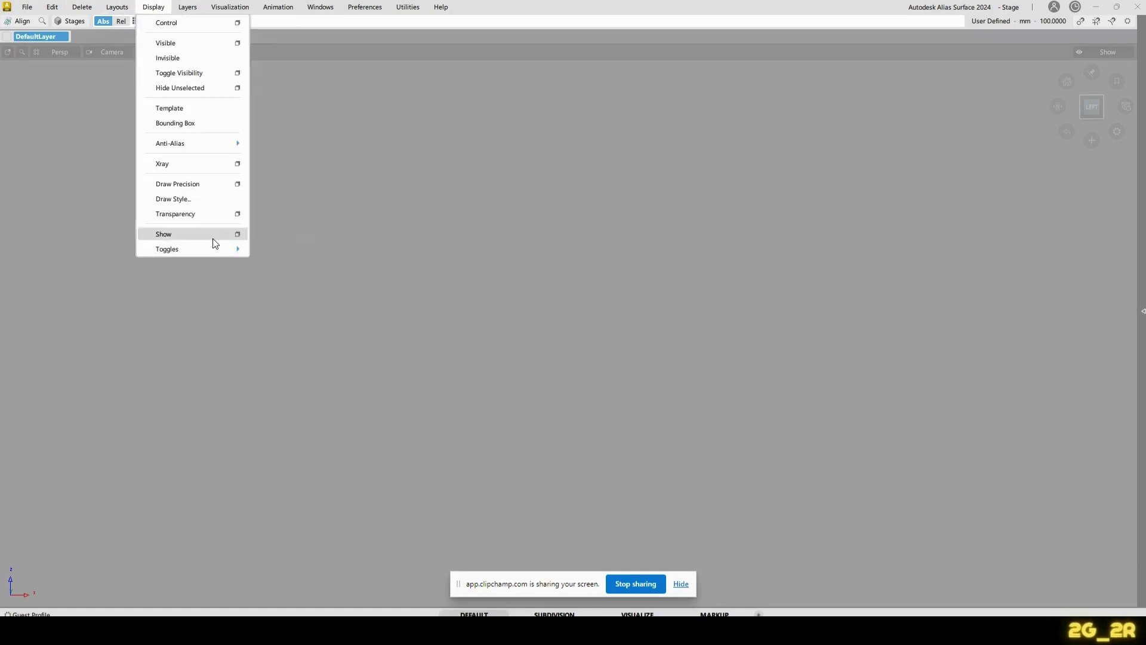
left_click(161, 97)
left_click(153, 7)
mouse_move(208, 249)
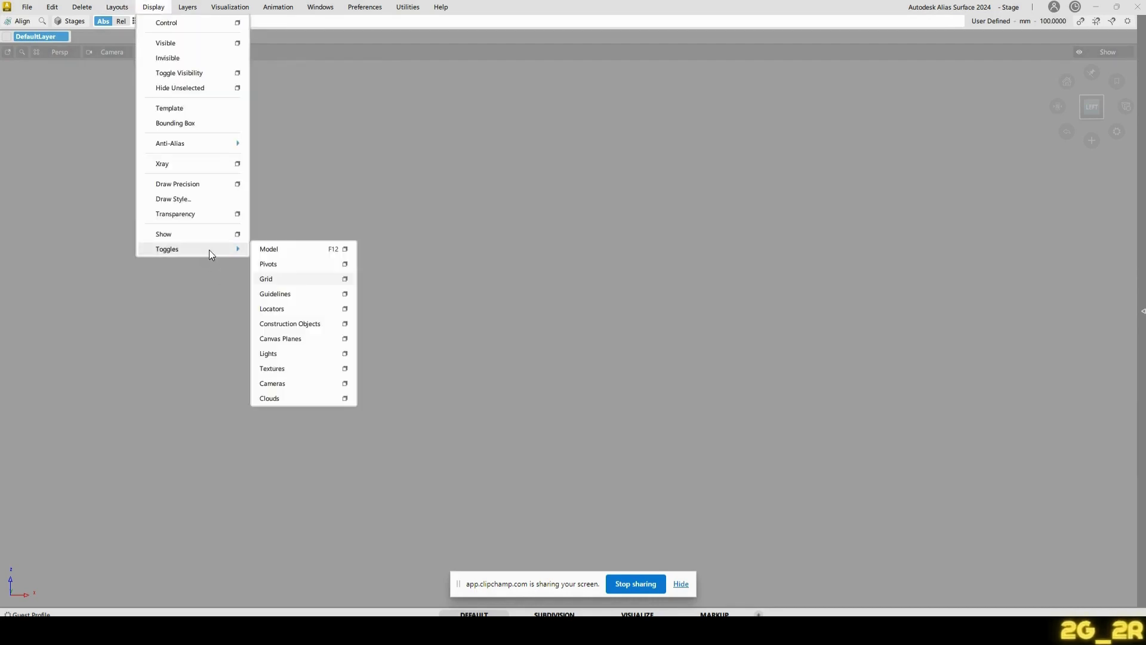
left_click(292, 283)
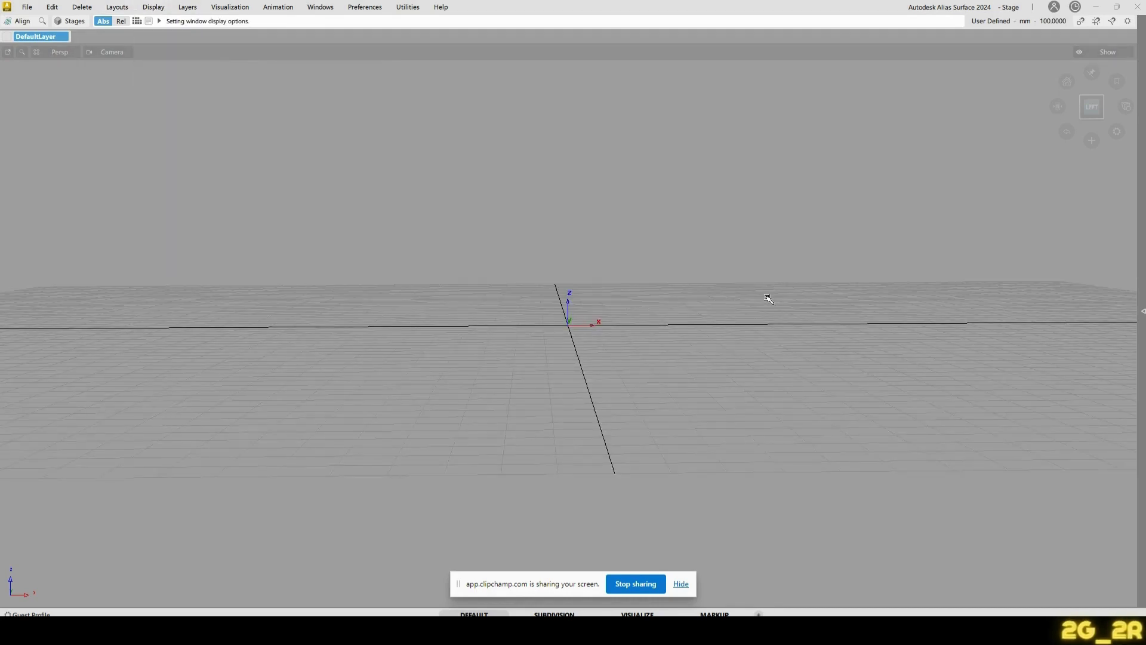
- Open the Object Lister over the viewport to examine its layer list, and close it
left_click(200, 10)
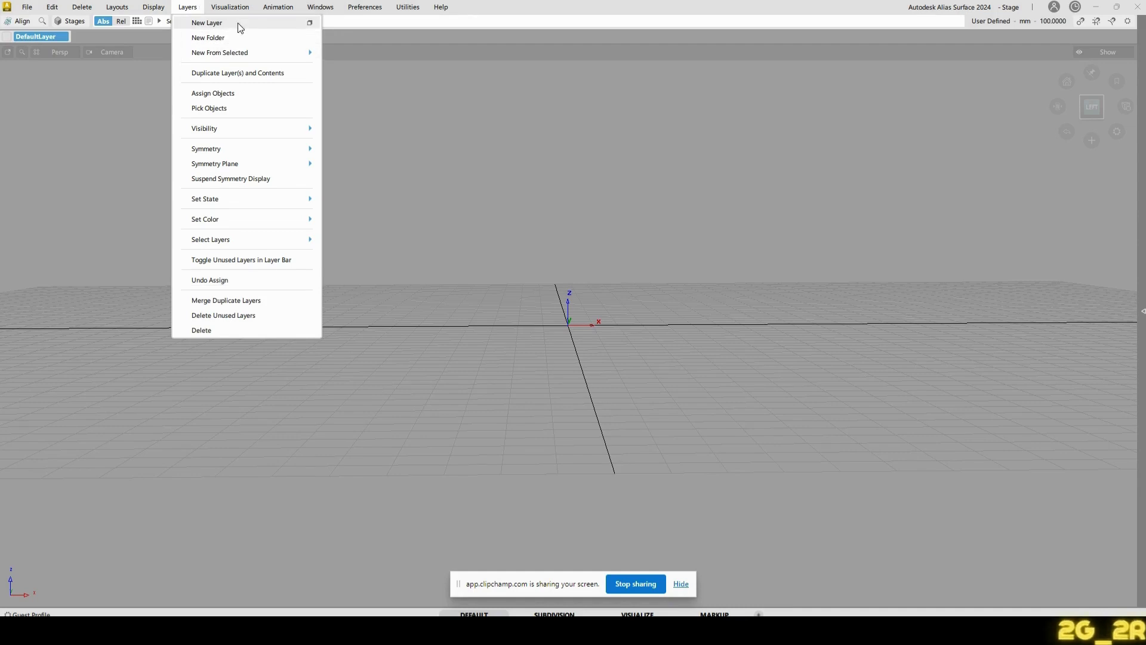
mouse_move(238, 7)
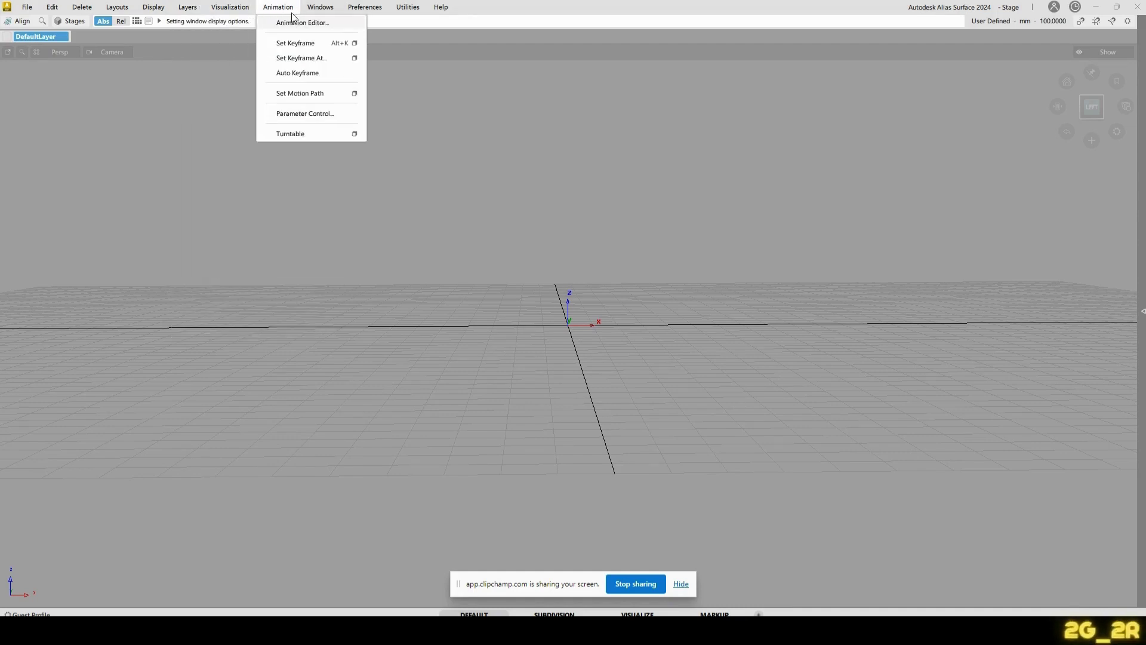
mouse_move(330, 8)
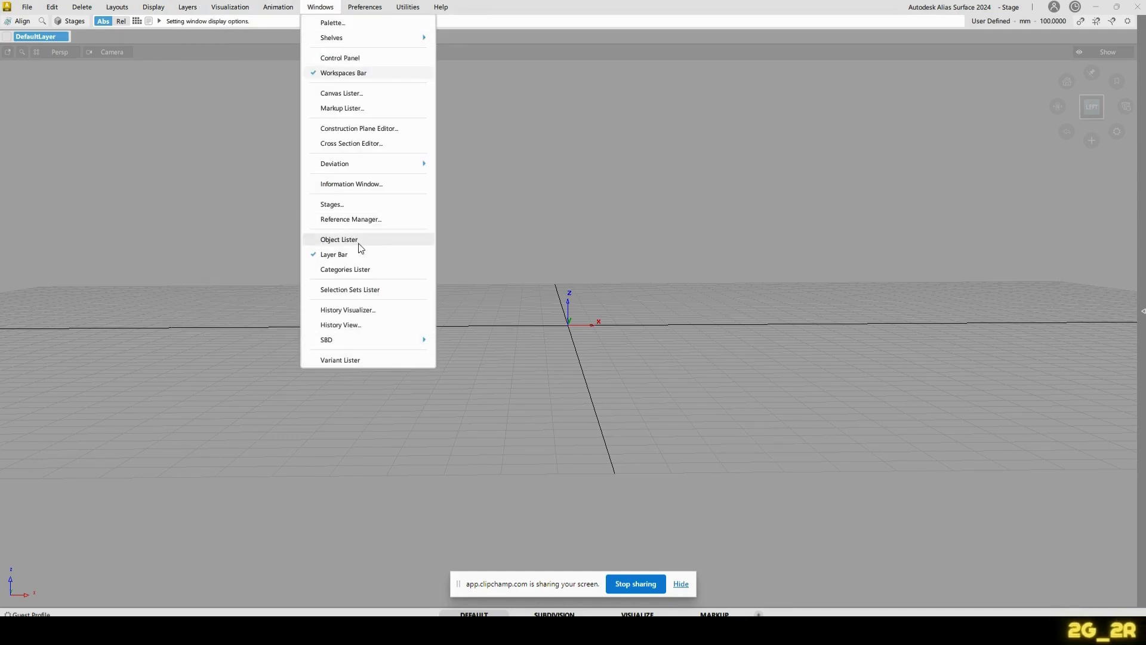
left_click(427, 240)
left_click_drag(971, 353, 753, 134)
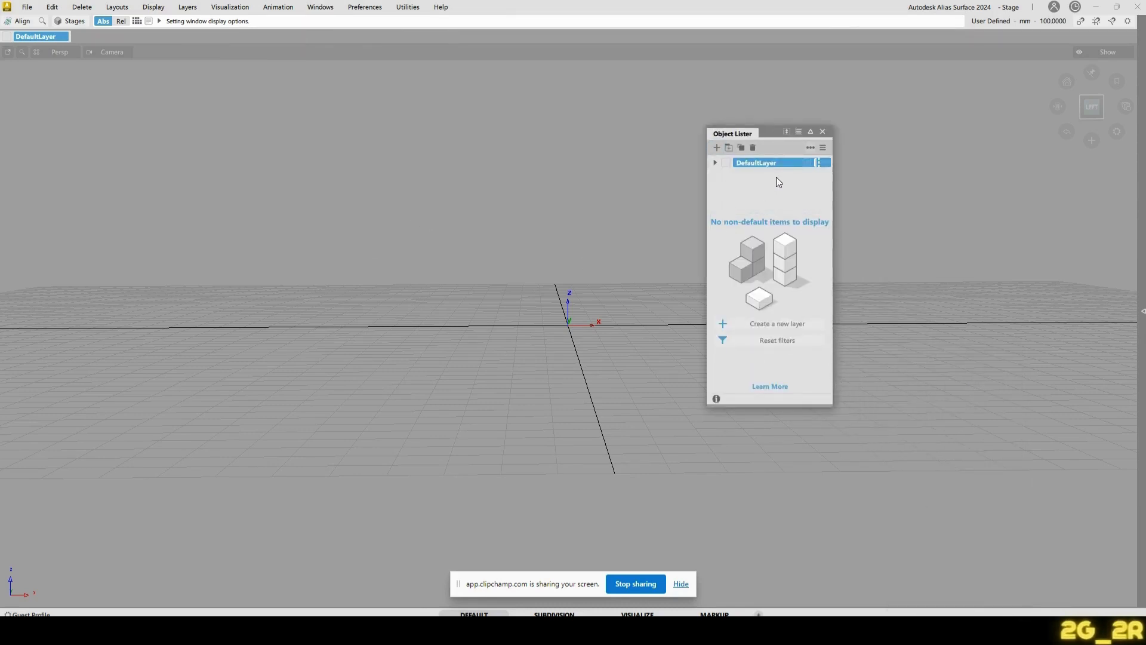
left_click(823, 132)
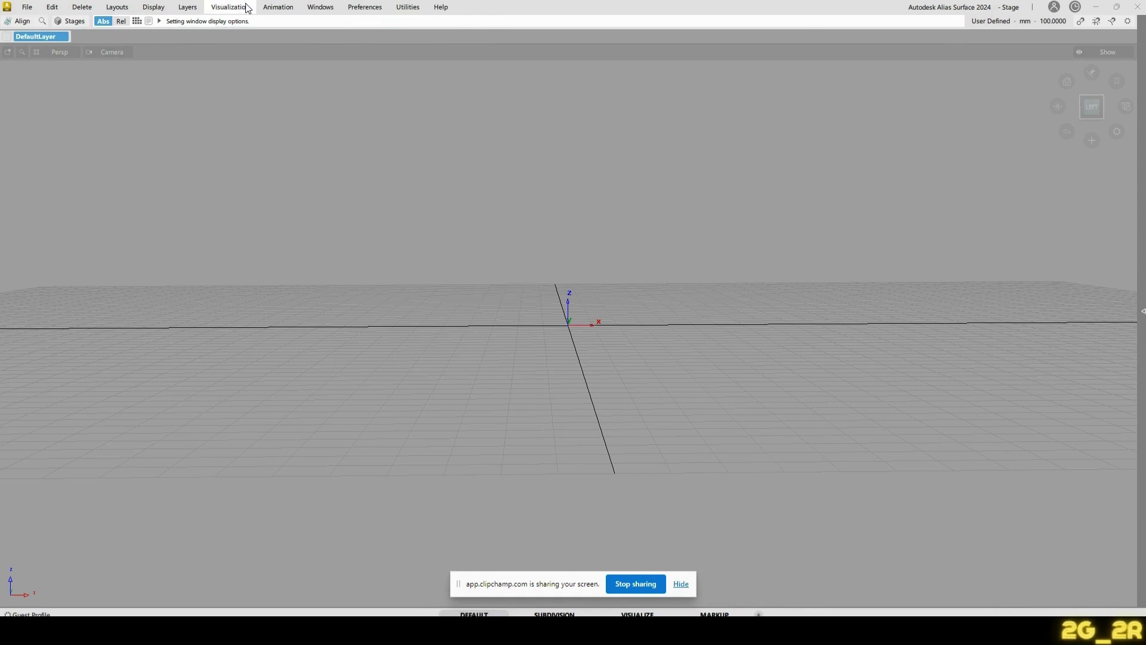
- Open the tool Palette and place it near the viewport's upper-left corner
left_click(278, 7)
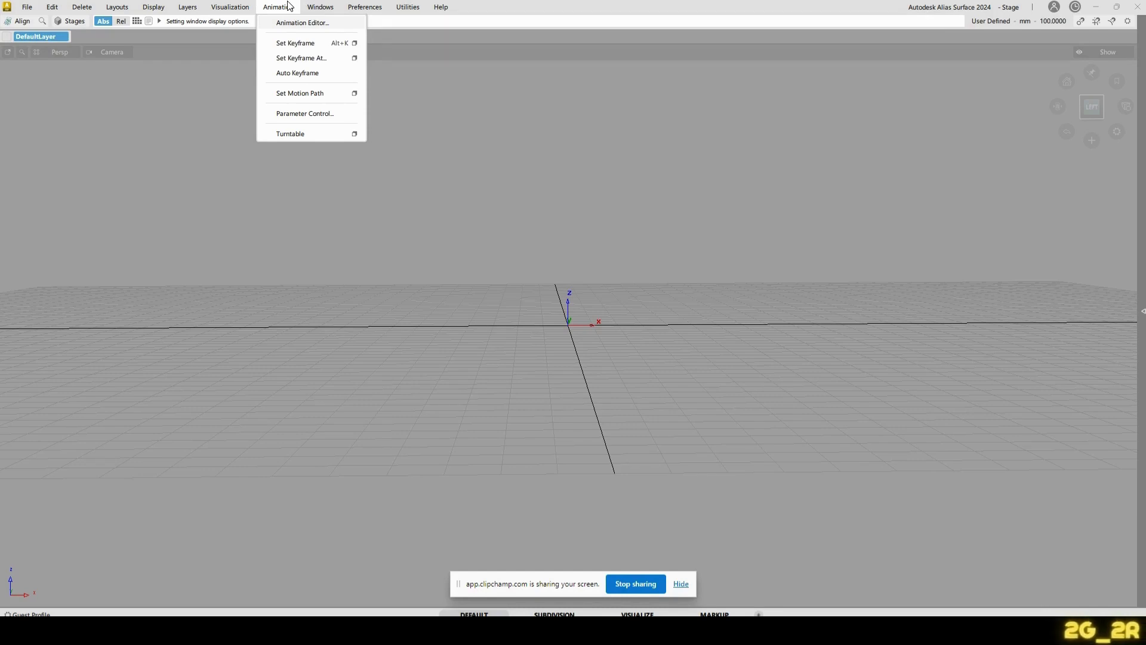
mouse_move(327, 6)
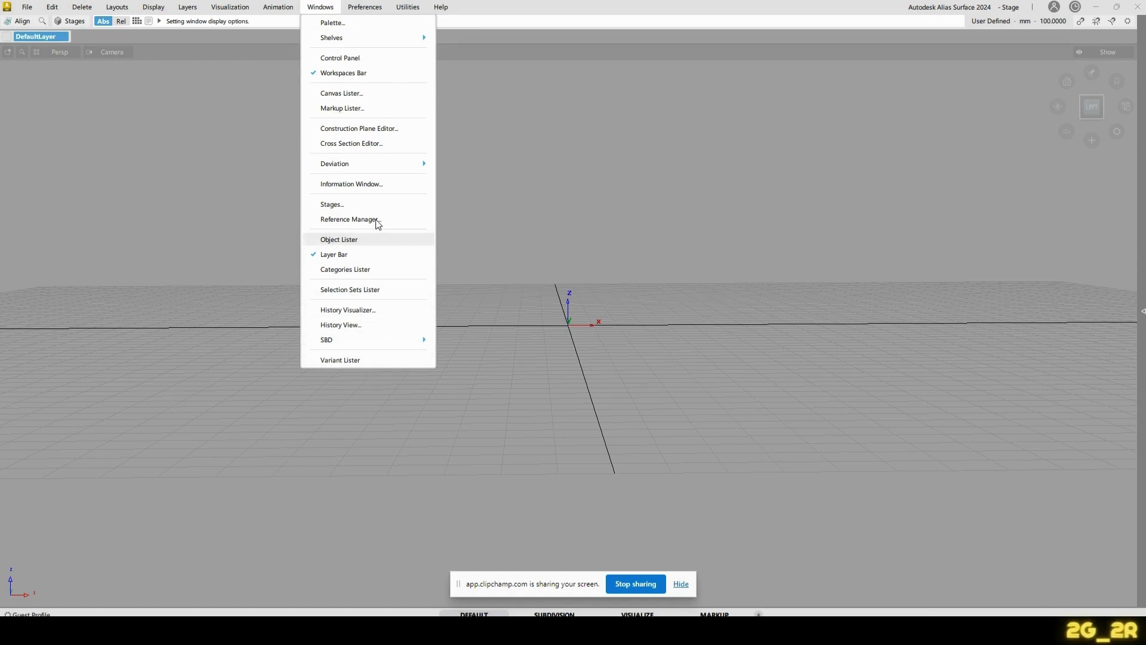
left_click(332, 23)
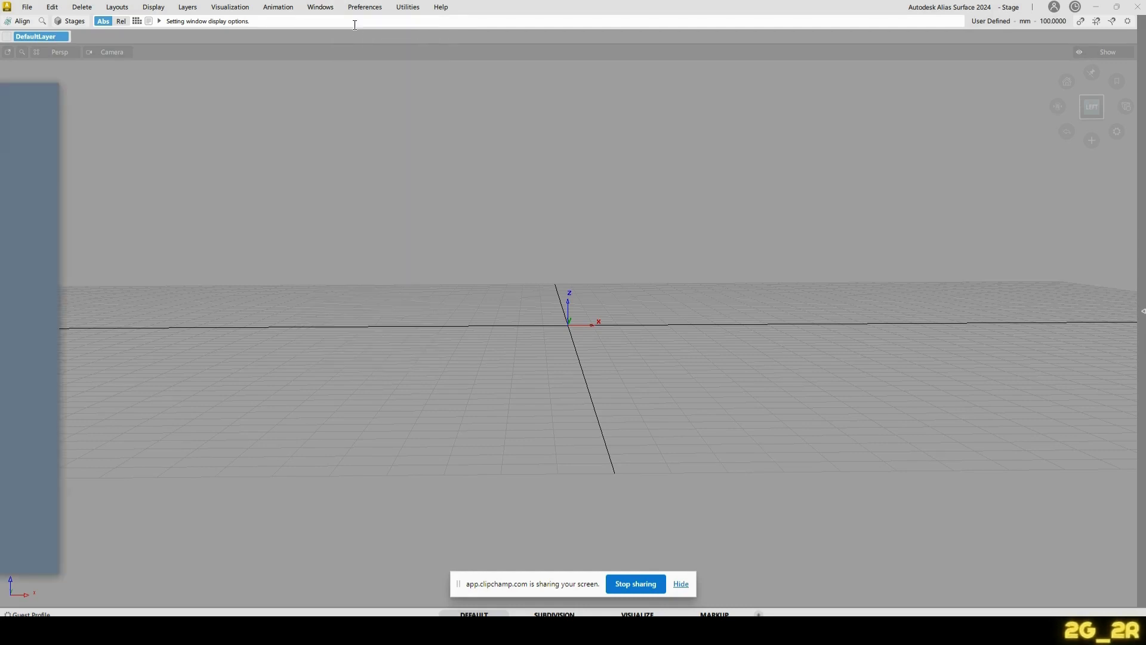
left_click_drag(79, 90, 141, 44)
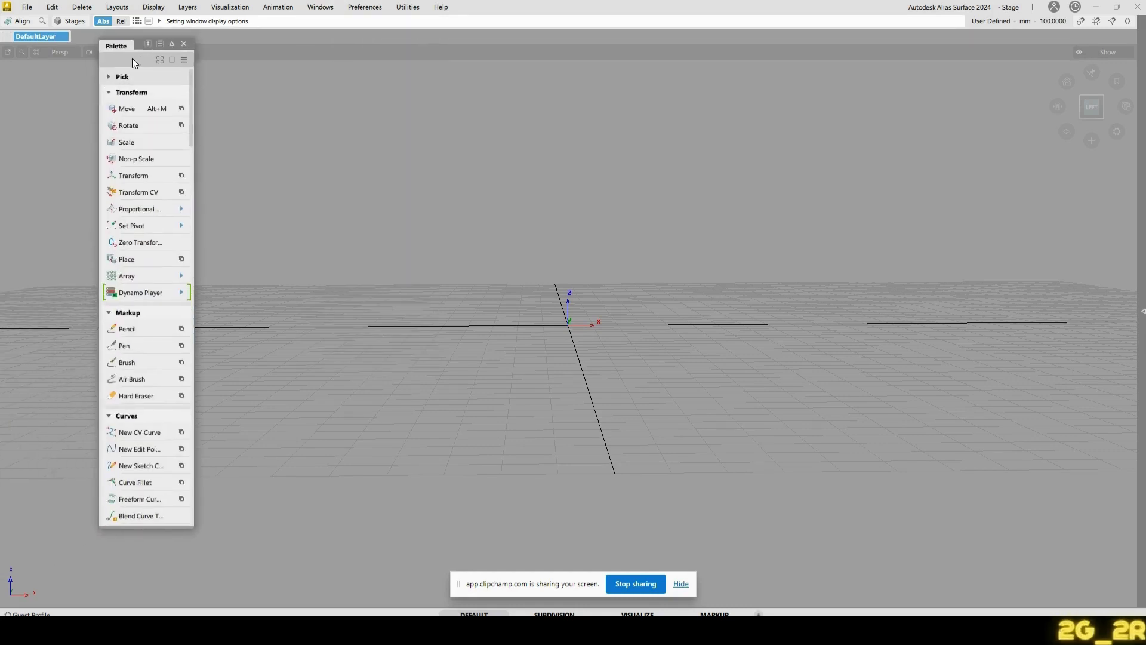
- Collapse the palette's Transform, Markup, Curves, Curve Edit, Object Edit, Surfaces, Surface Edit and Subdivision sections
left_click(109, 94)
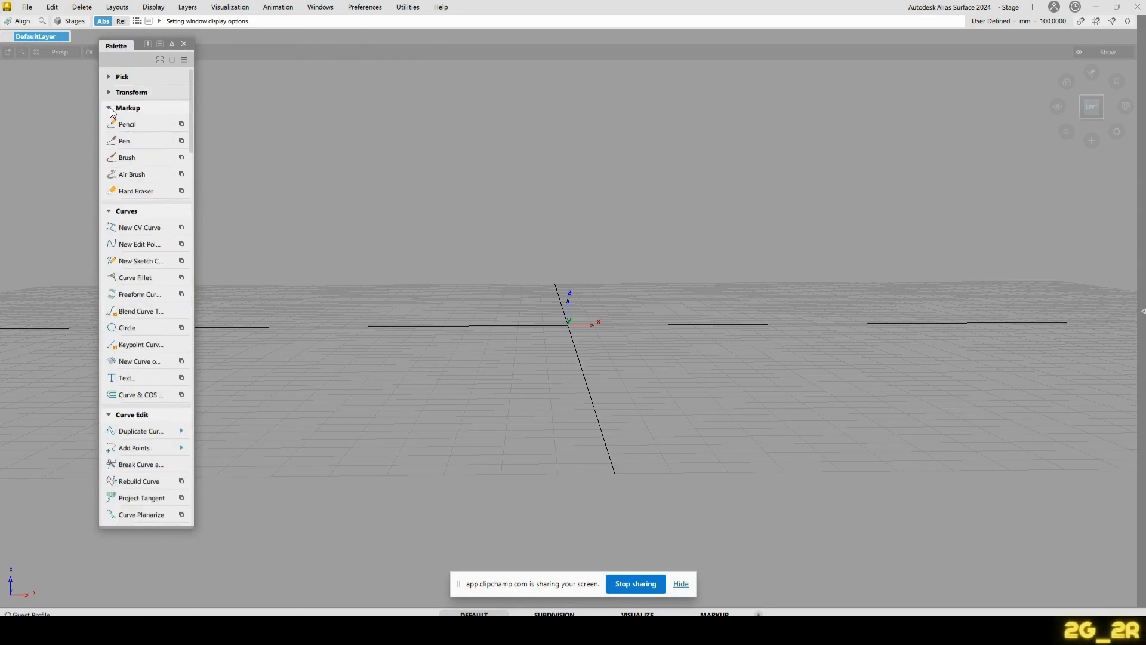
left_click(109, 108)
left_click(109, 123)
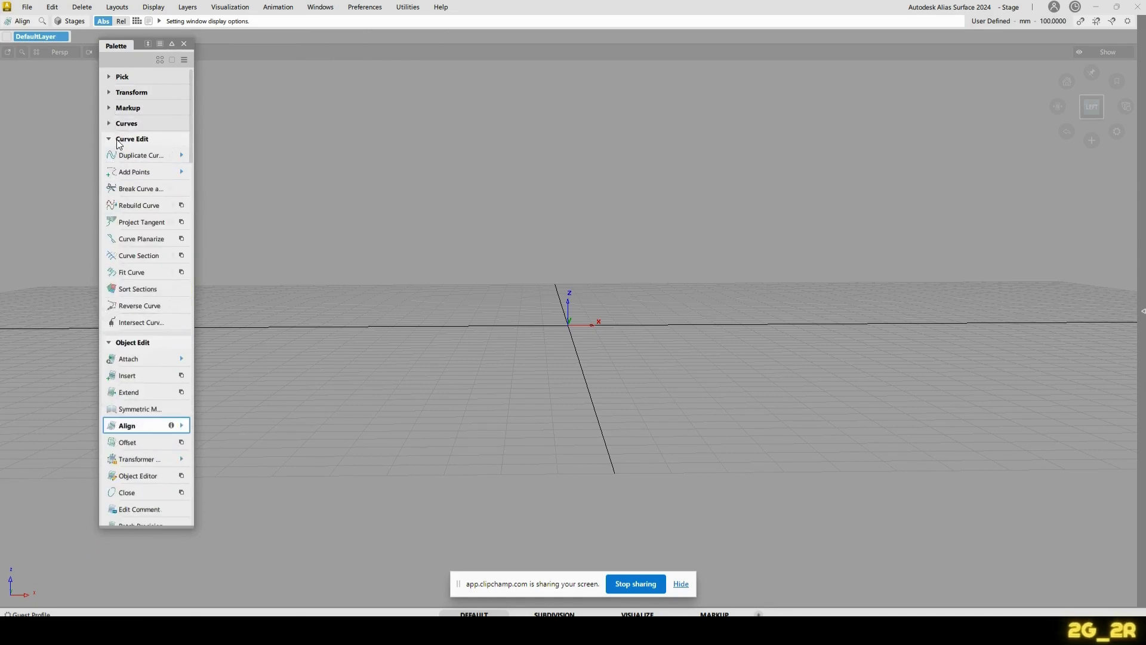
left_click(108, 138)
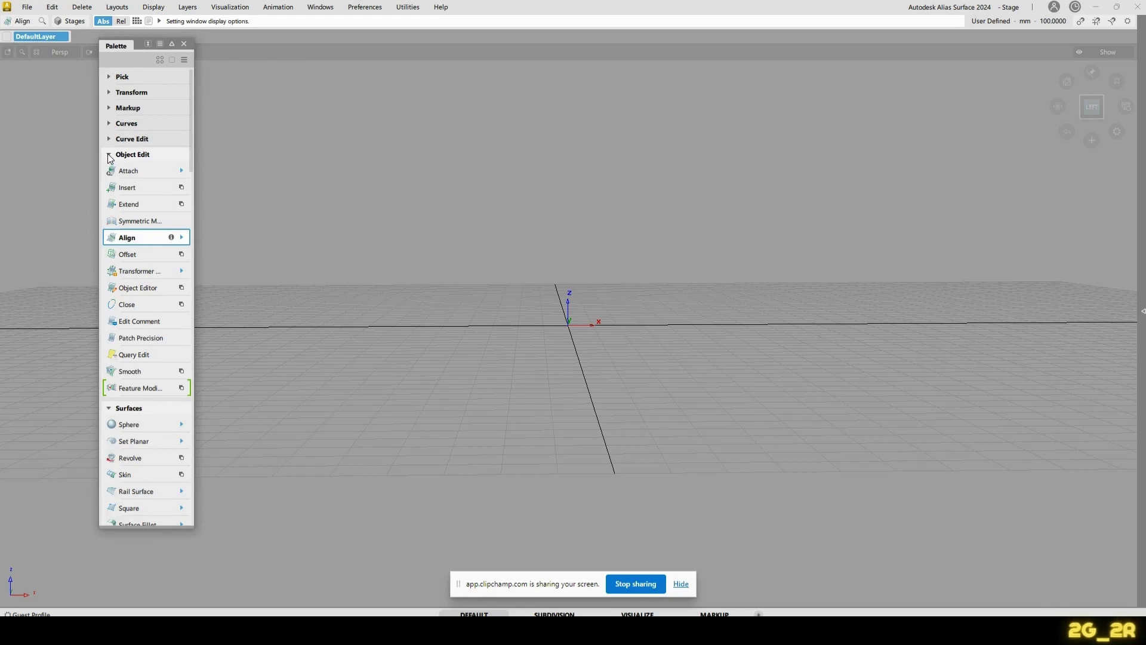
left_click(108, 155)
left_click(108, 169)
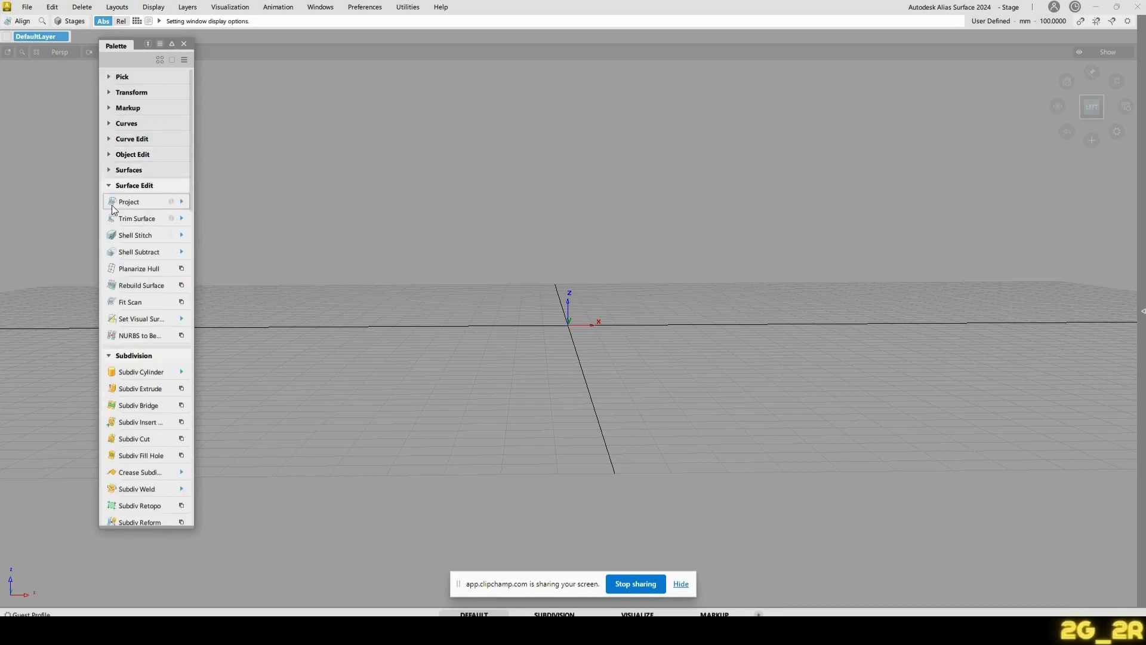
left_click(109, 185)
left_click(108, 201)
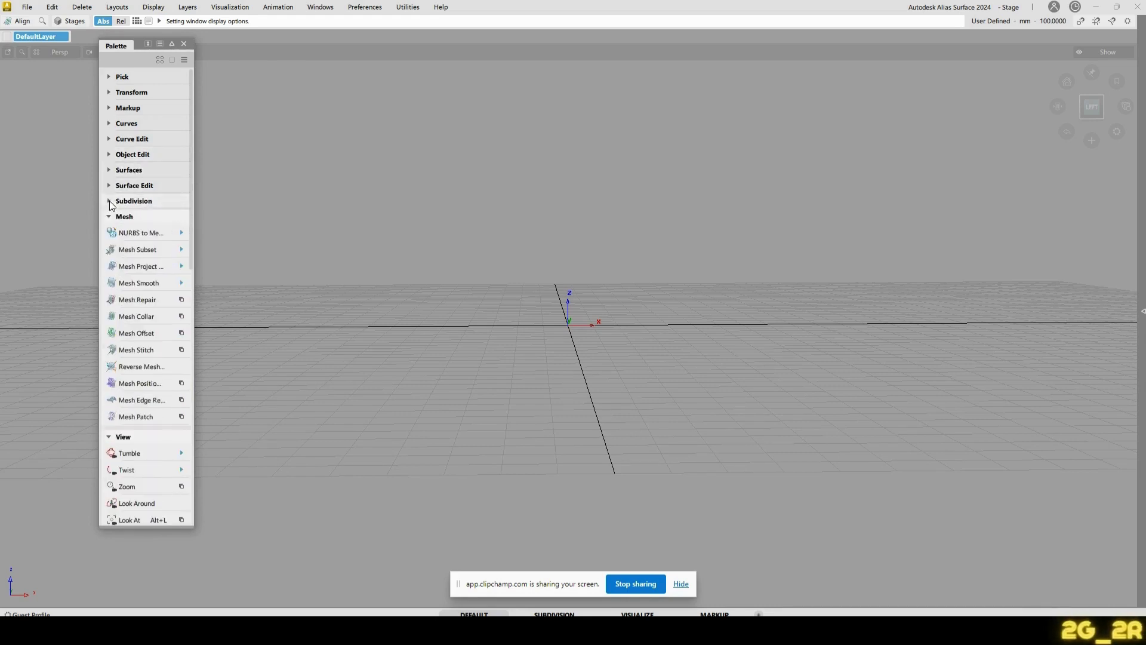
- Collapse the palette's View, Mesh, Construction, Locators and Evaluate sections, and widen the palette to fit full tool names
left_click(108, 436)
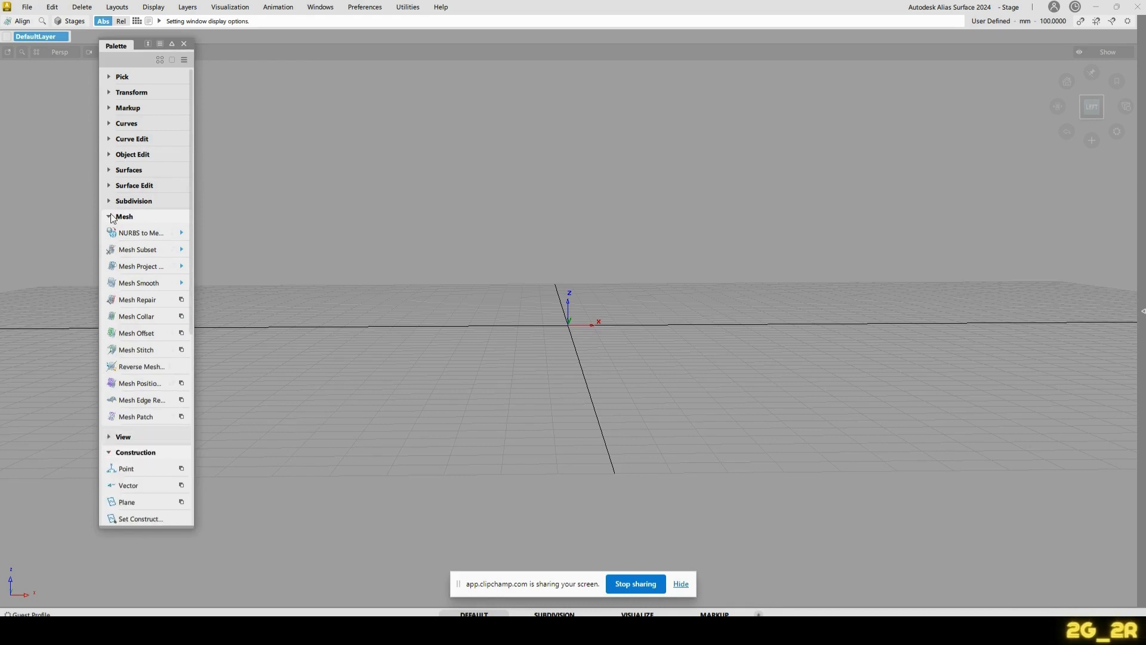
left_click(109, 218)
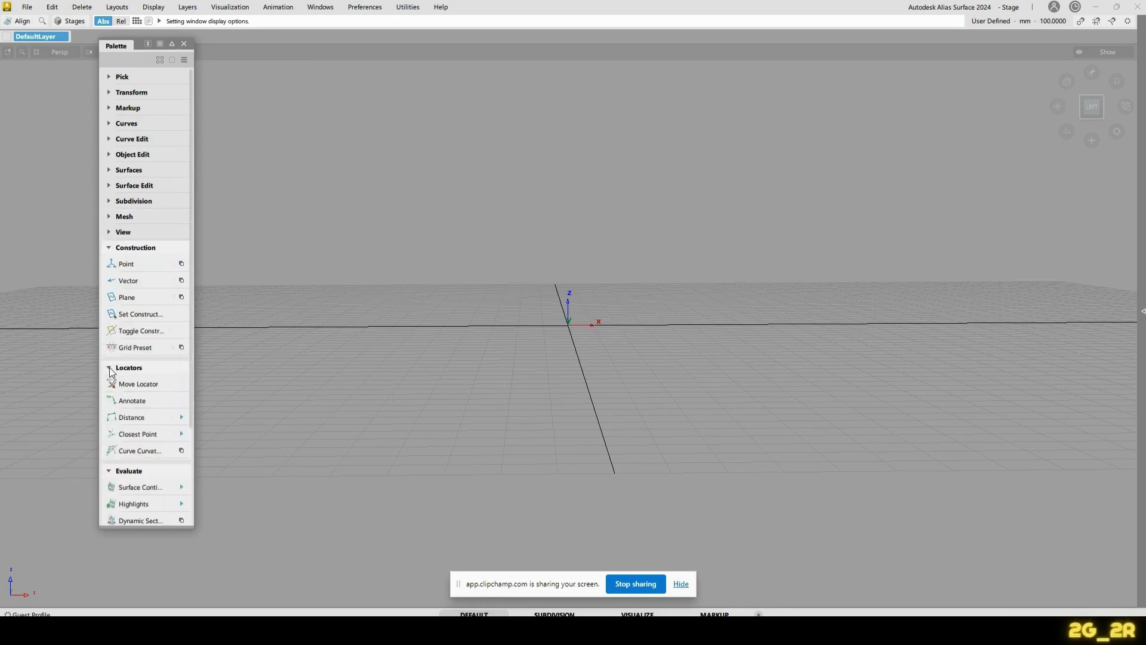
left_click(109, 368)
left_click(110, 247)
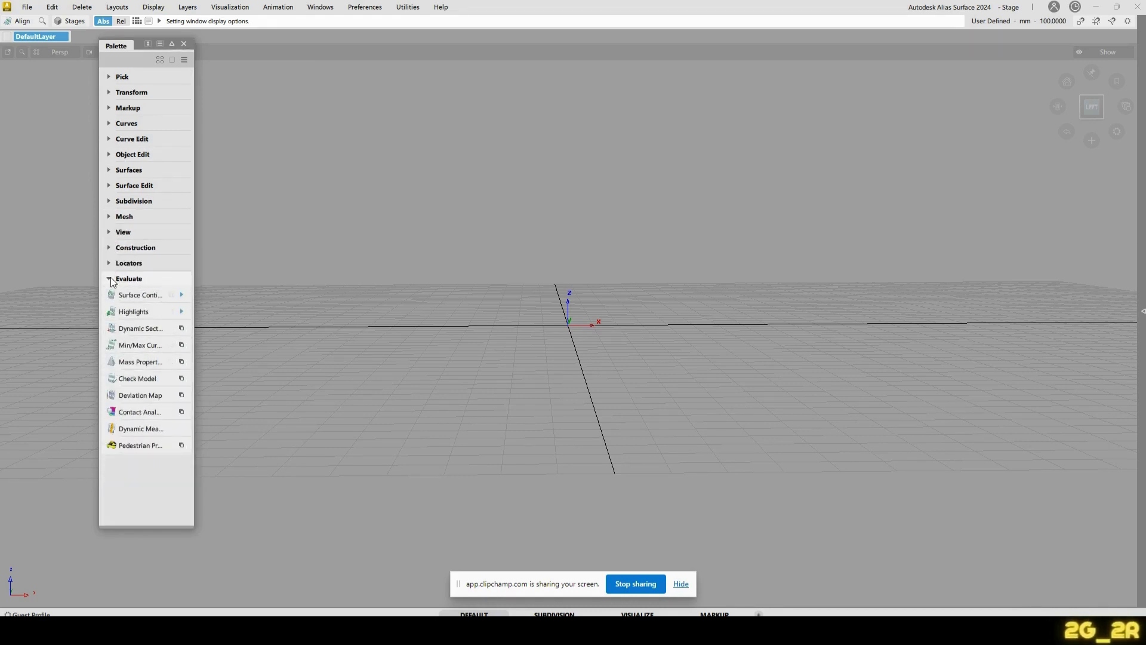
left_click(109, 278)
left_click_drag(194, 341, 255, 341)
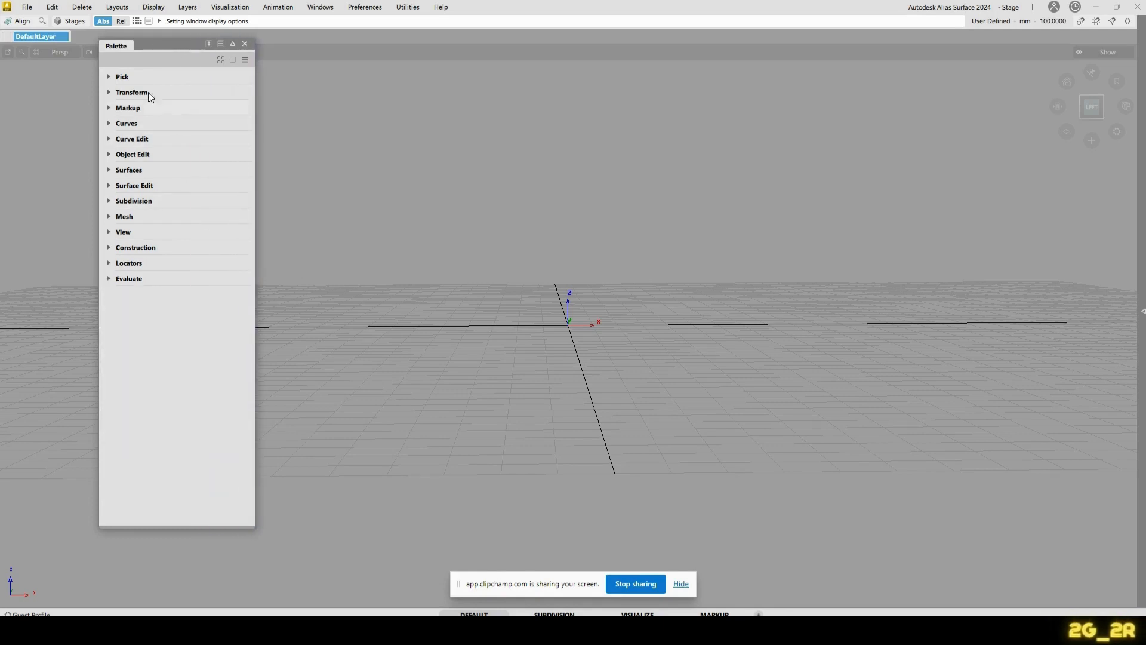
- Examine the Pick tools with the CV, Subdiv, Curve on Surface and Grow Current Selection groups expanded, and collapse the Pick section
left_click(110, 77)
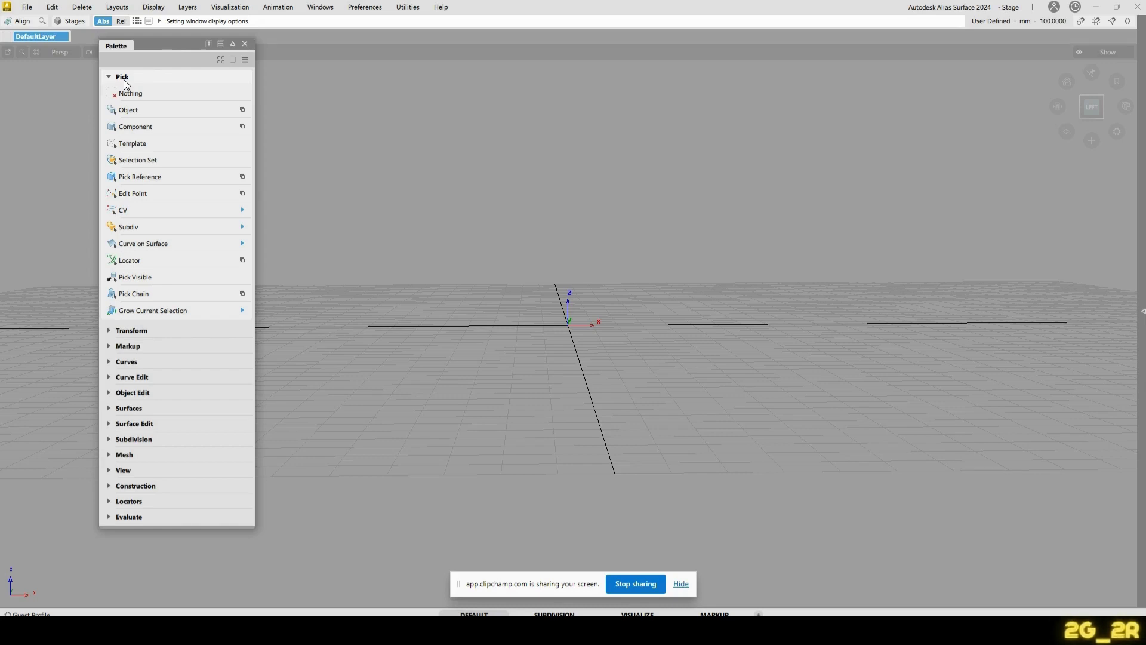
left_click(242, 209)
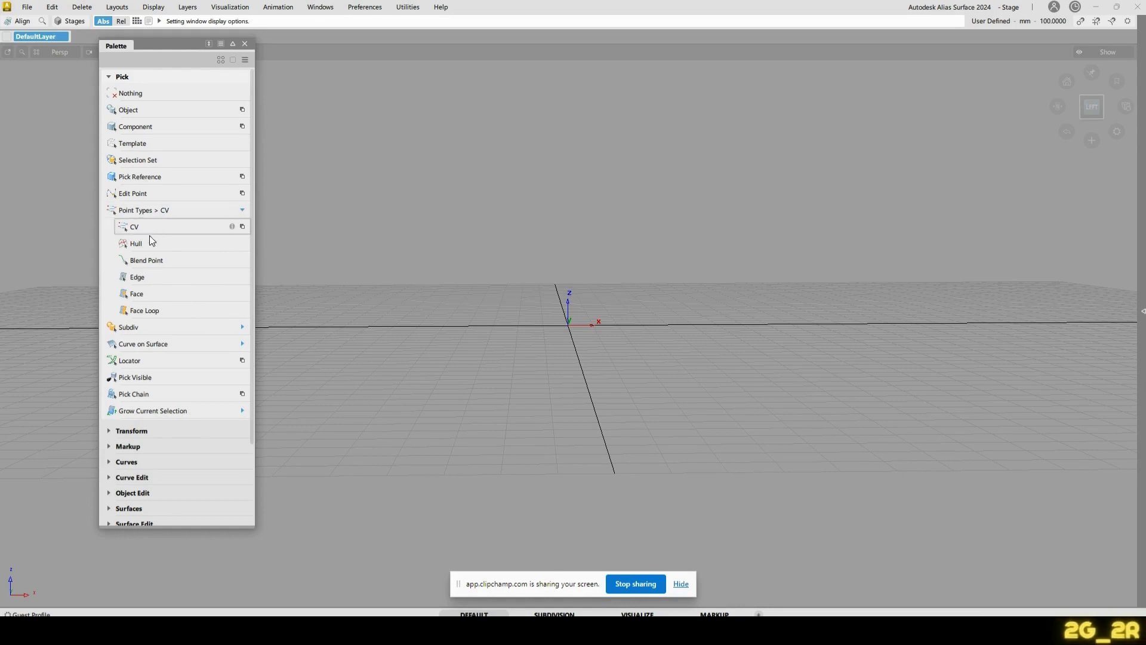
left_click(243, 327)
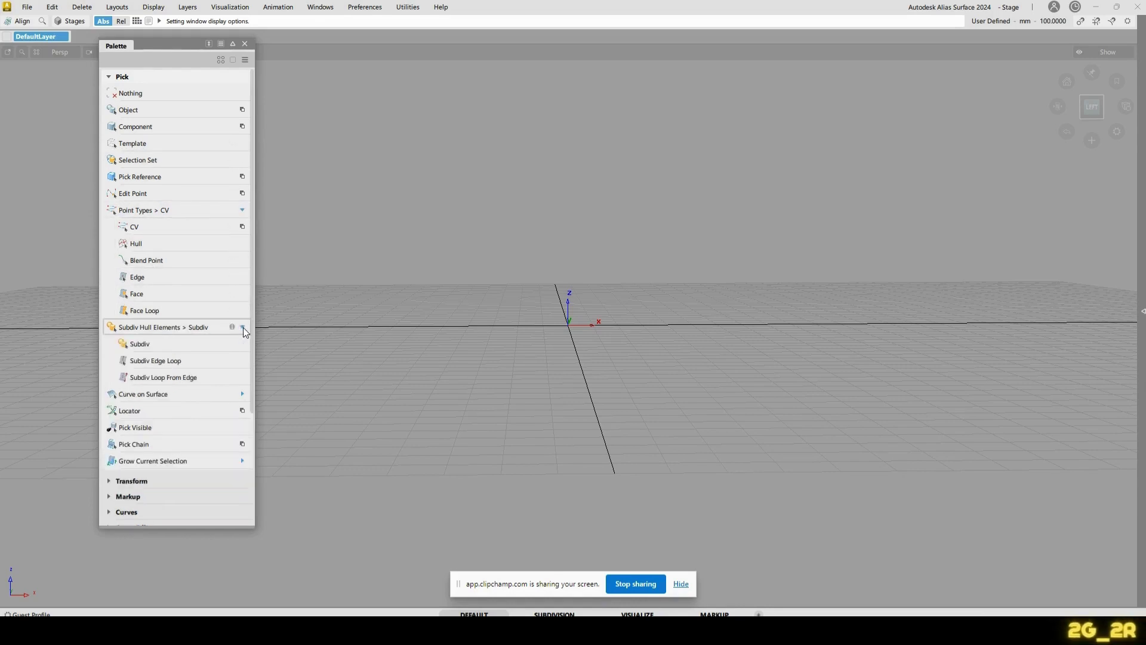
left_click(242, 394)
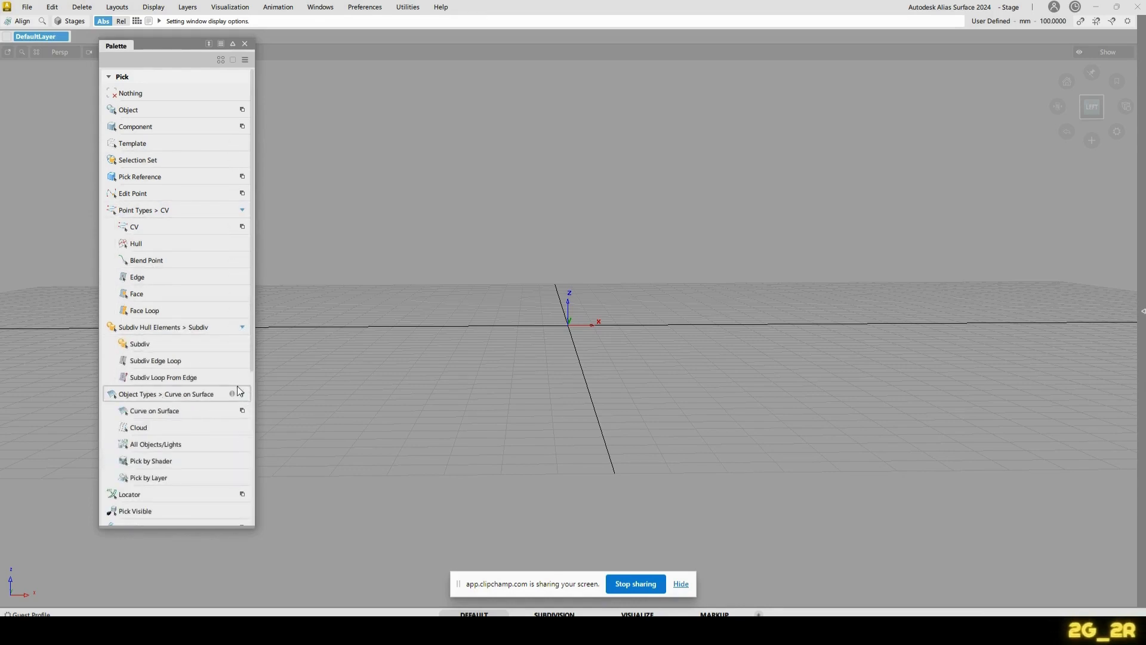
scroll(228, 316, "down", 5)
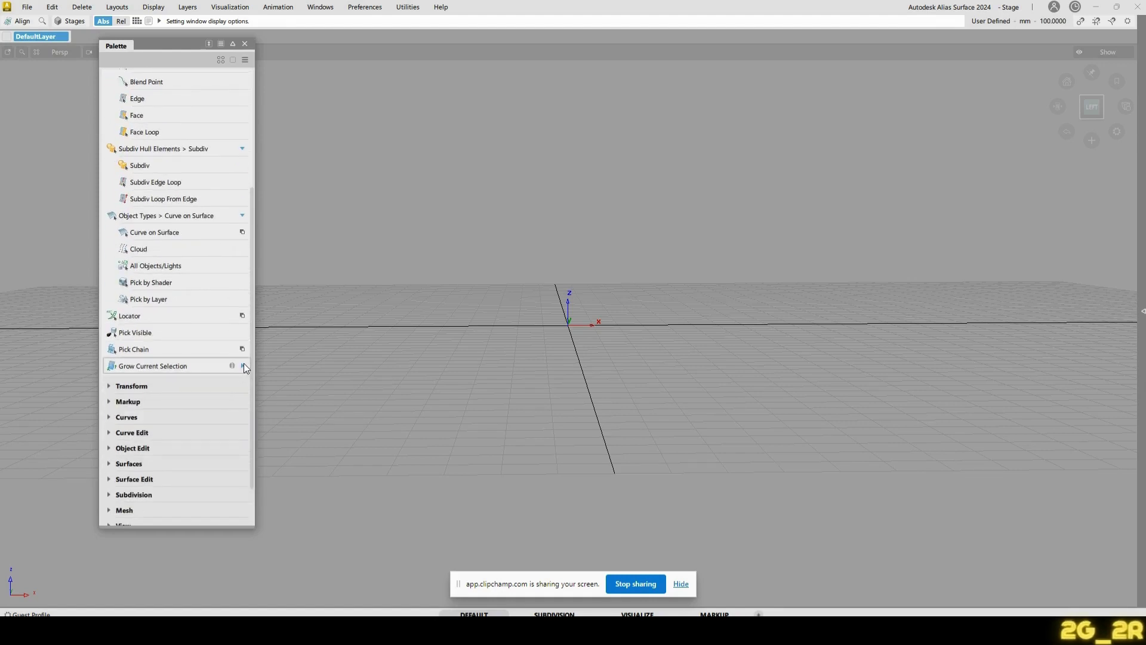
left_click(243, 364)
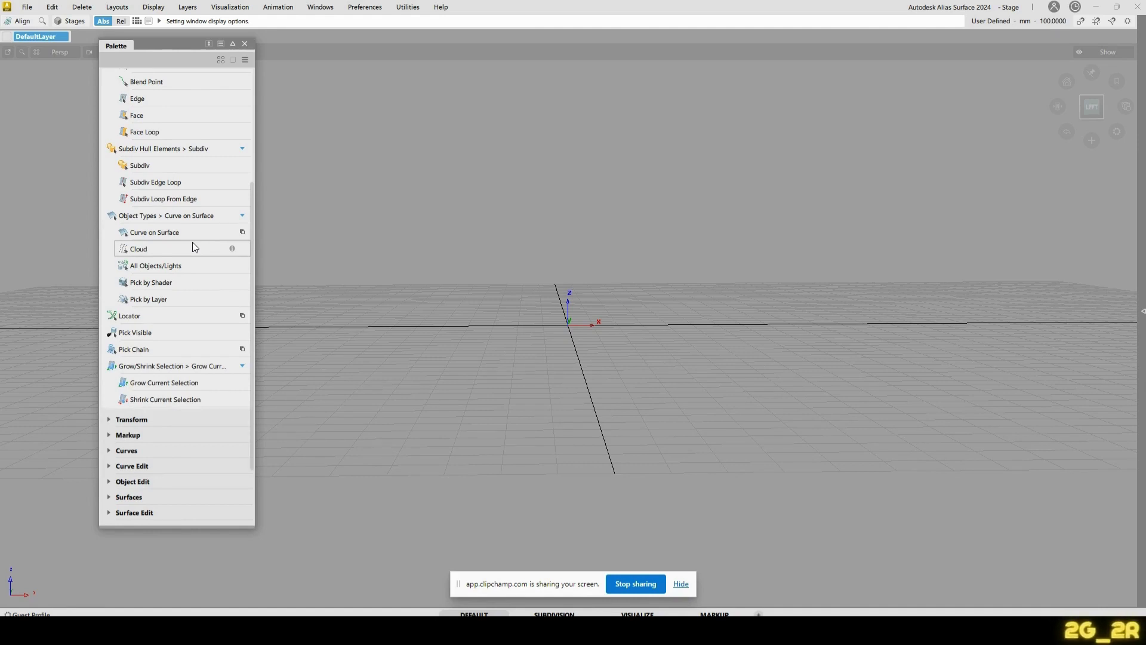
scroll(172, 259, "up", 5)
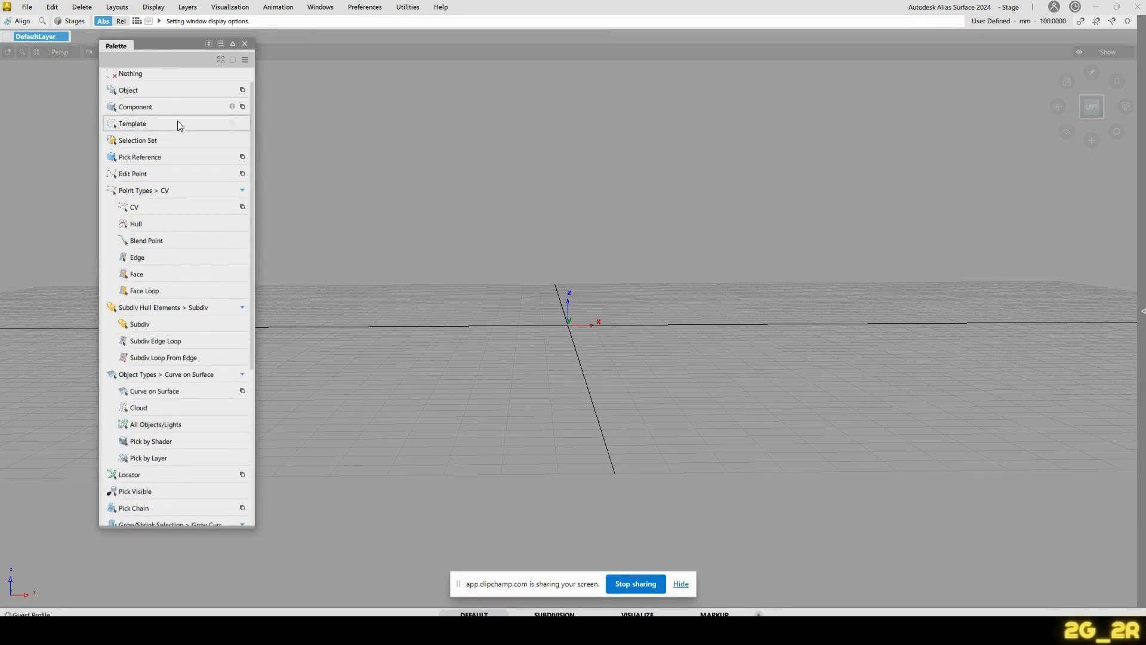
scroll(177, 121, "up", 1)
left_click(110, 77)
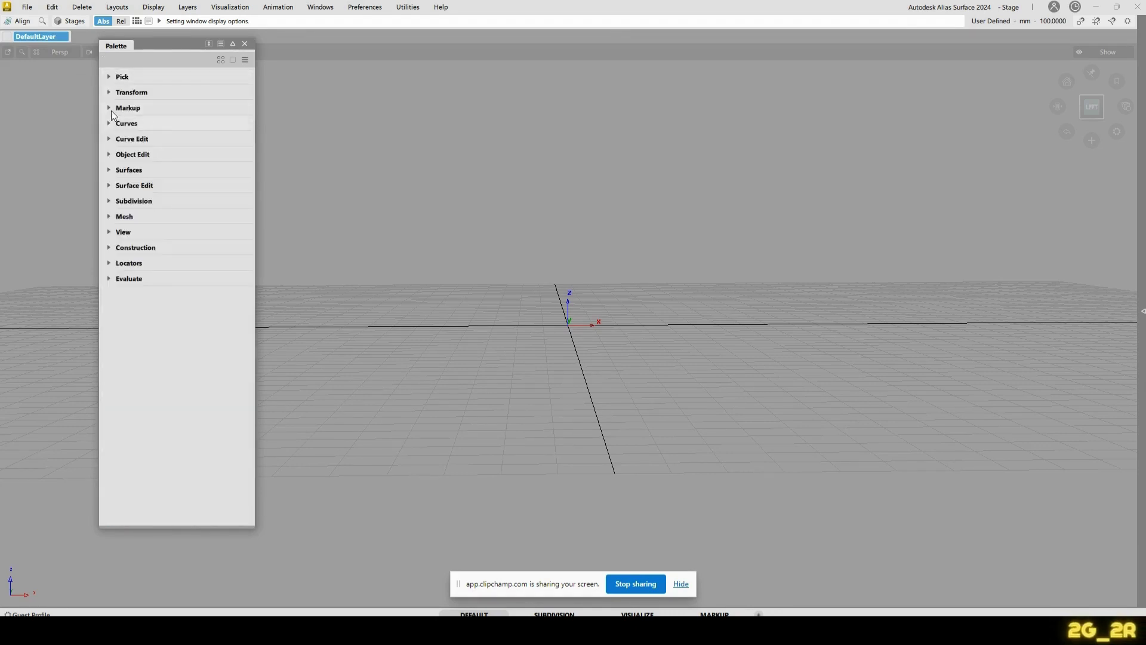
- Examine the tools in the palette's Transform, Curves and Curve Edit sections, collapsing each section after viewing it
left_click(109, 92)
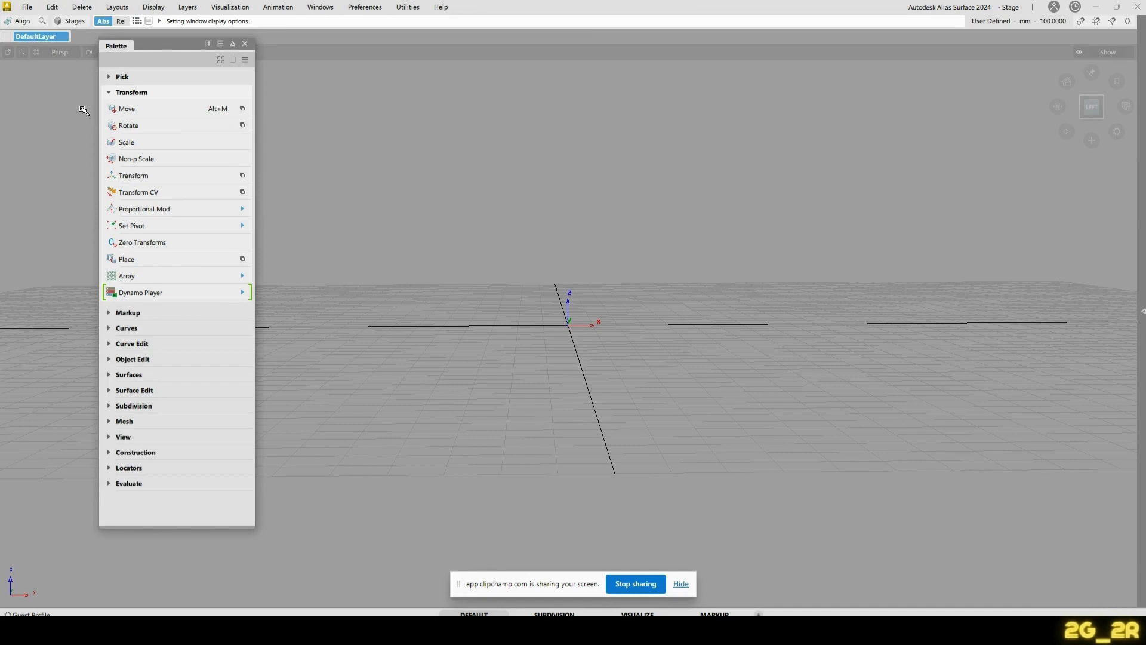
left_click(107, 92)
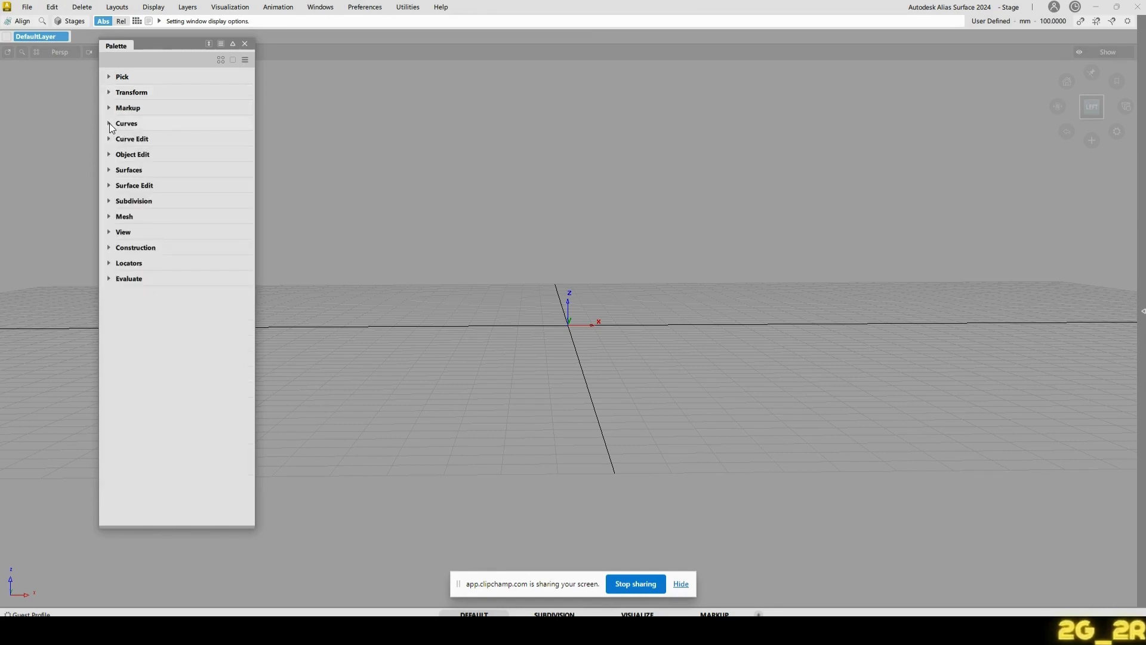
left_click(110, 124)
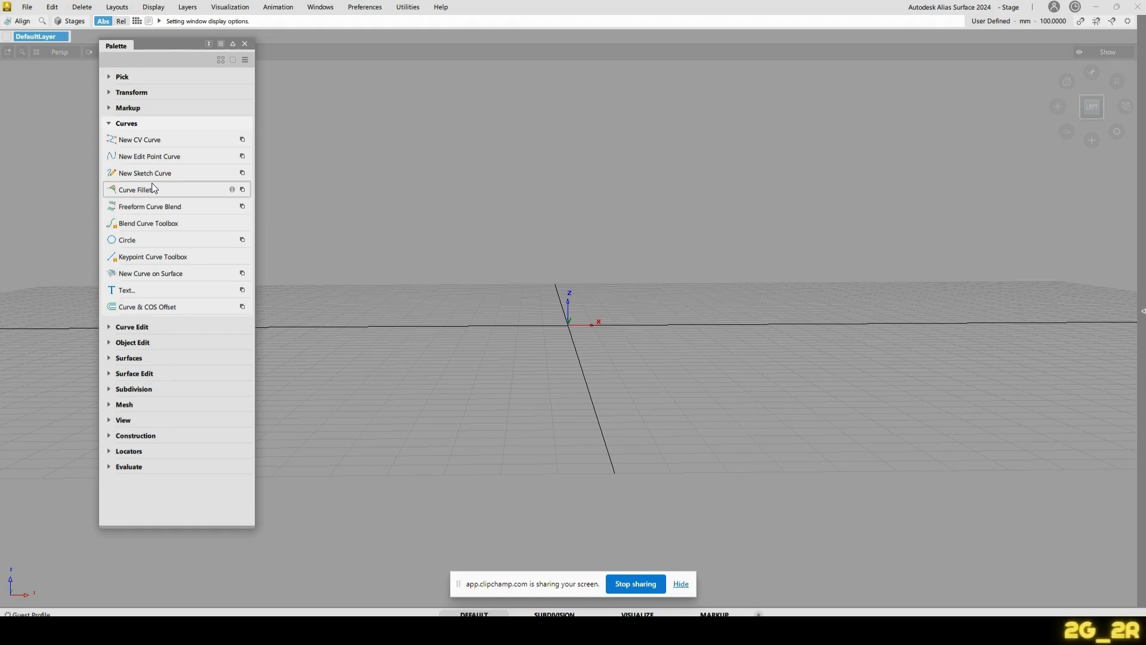
left_click(112, 122)
left_click(122, 139)
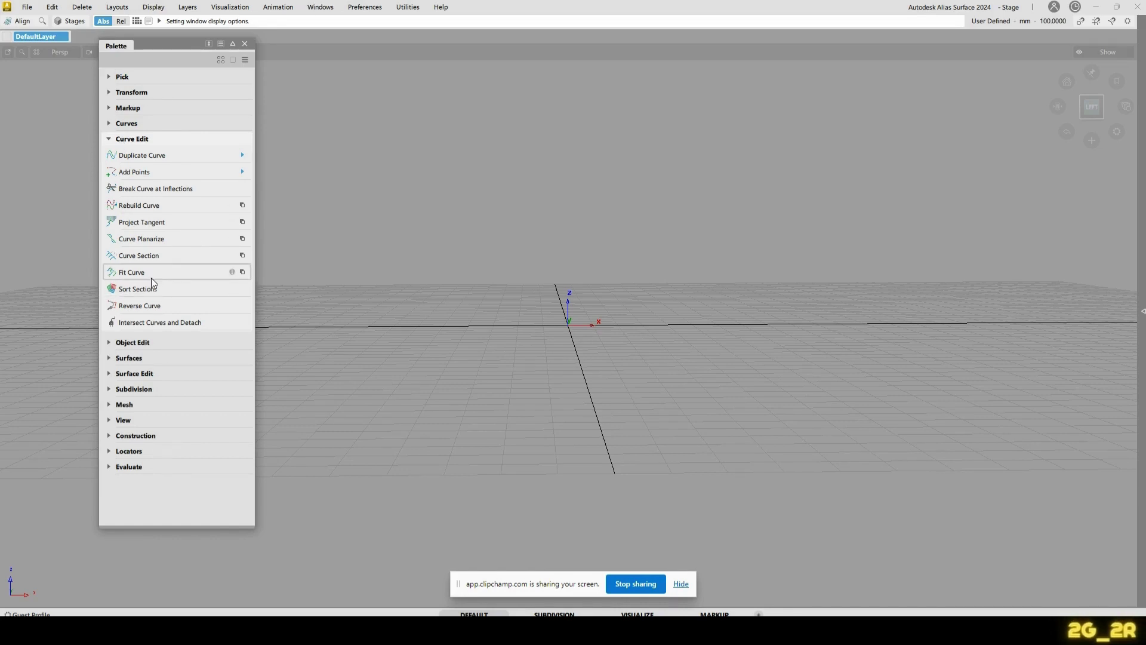
left_click(110, 140)
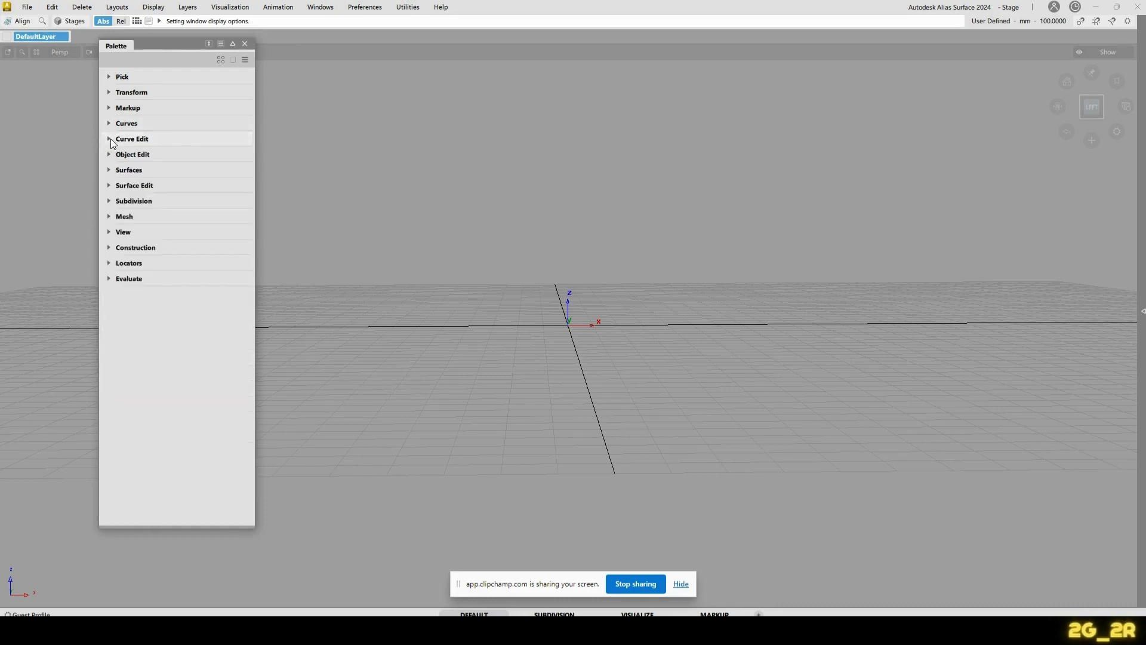
- Examine the Object Edit tools and the Surfaces tools with the Sphere primitives group expanded, and collapse both sections
left_click(110, 156)
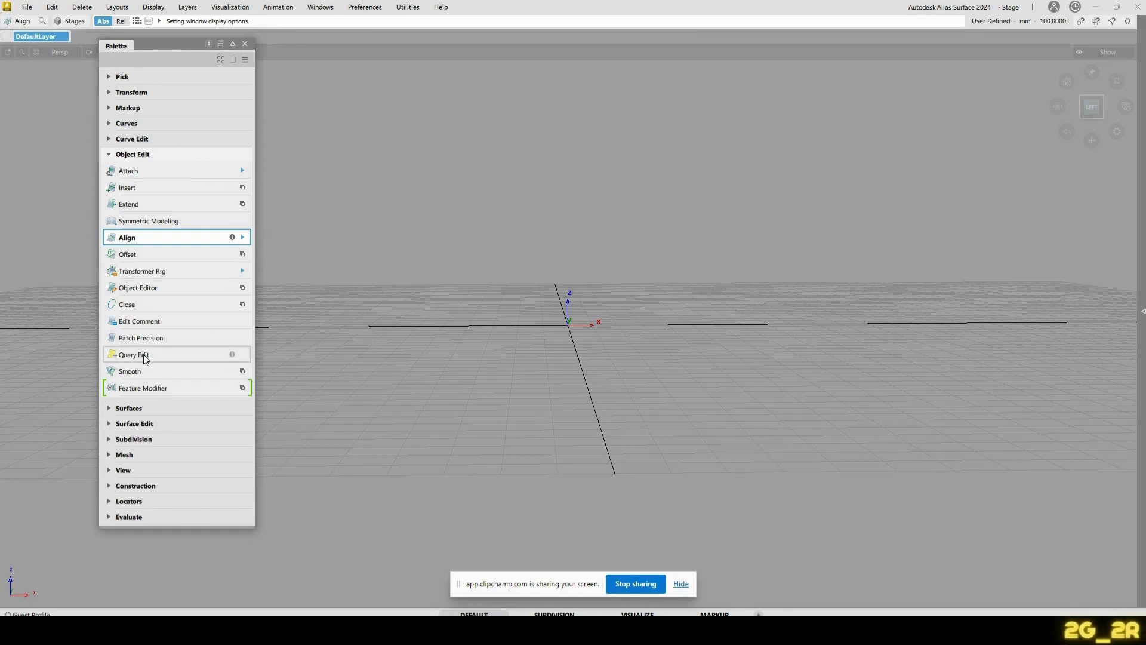
left_click(143, 409)
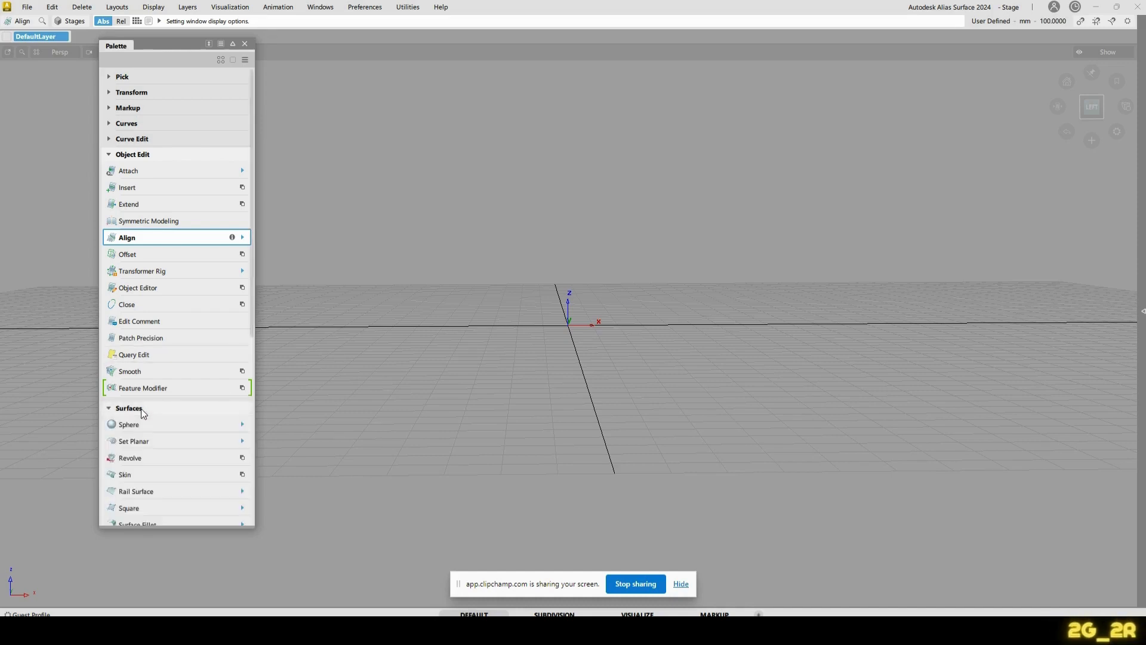
left_click(121, 156)
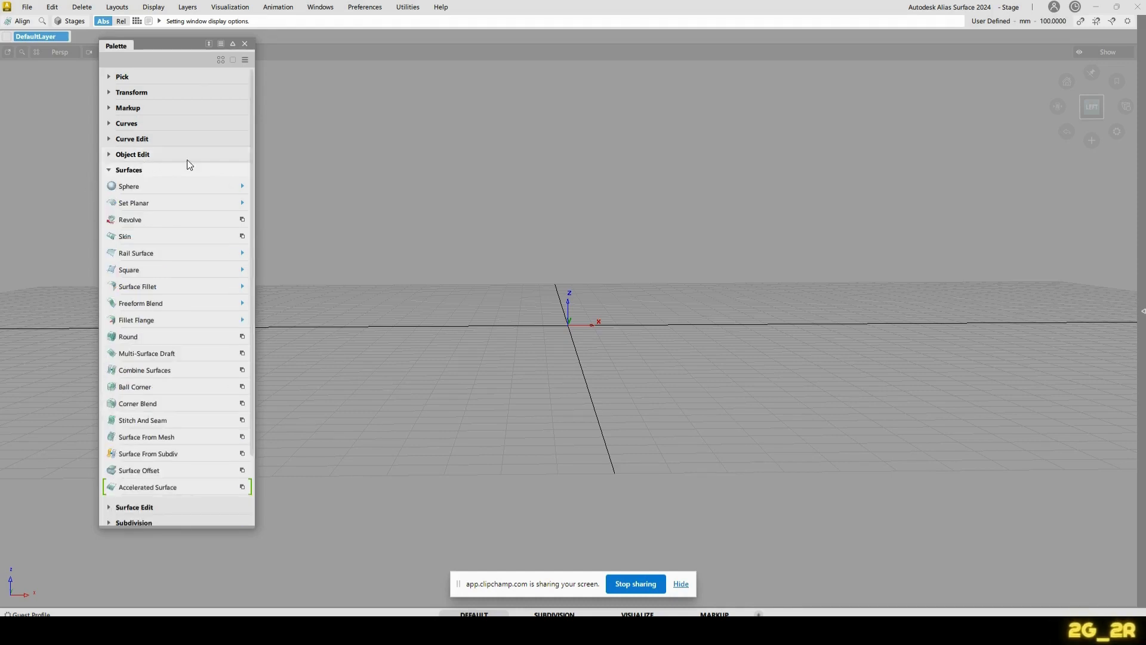
scroll(194, 189, "down", 2)
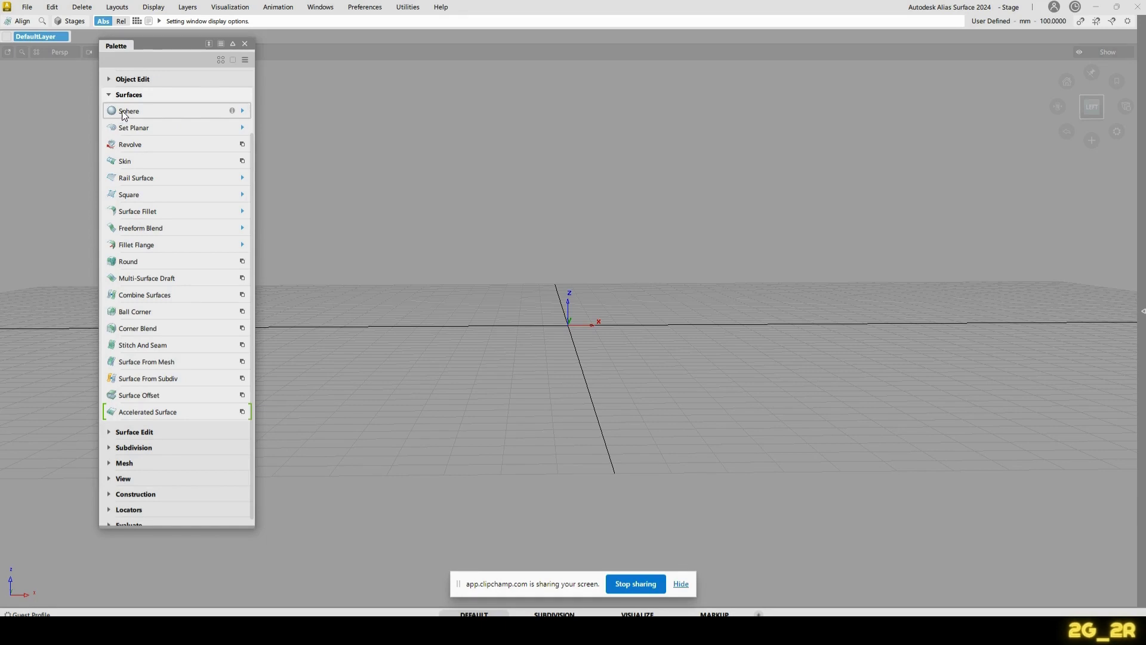
left_click(243, 111)
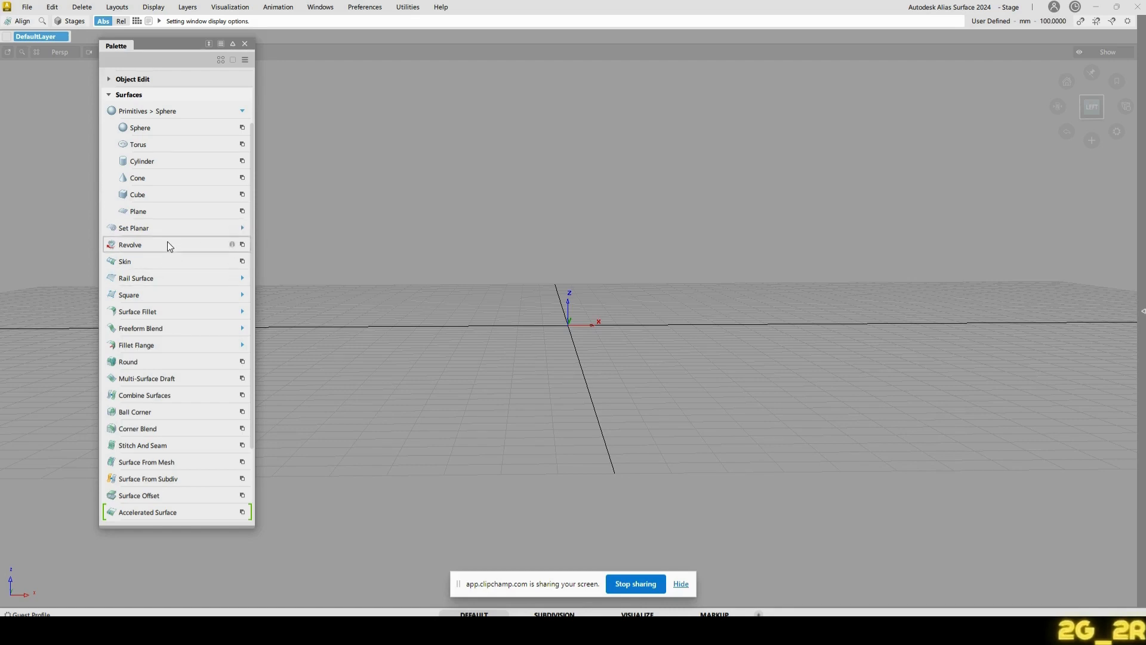
scroll(167, 241, "down", 3)
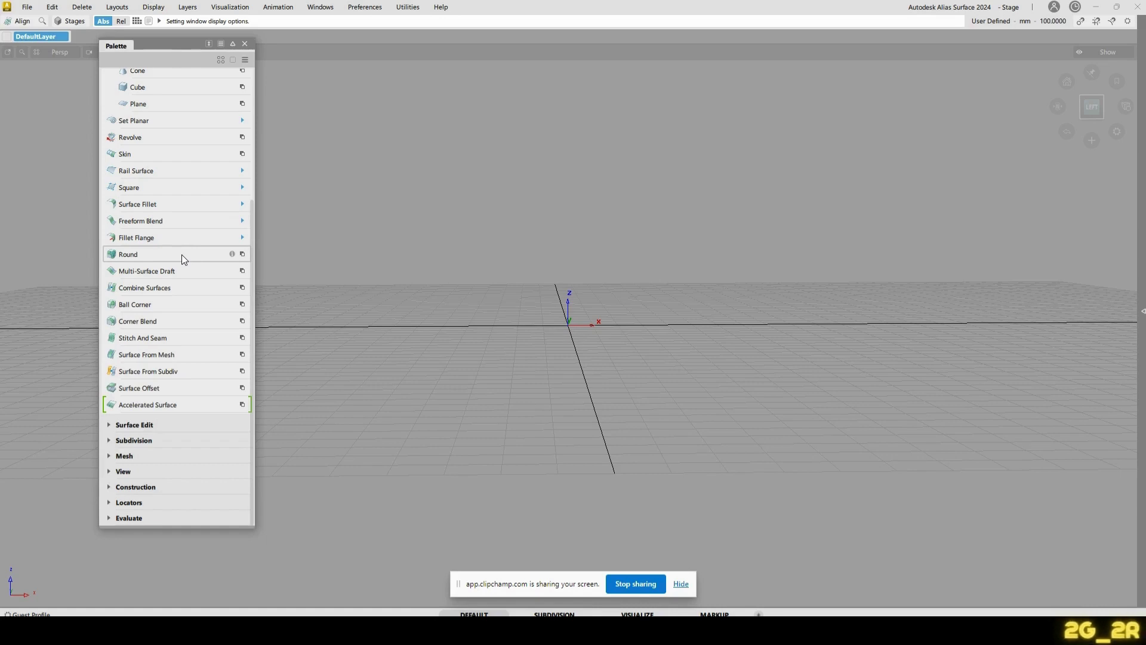
scroll(137, 133, "up", 5)
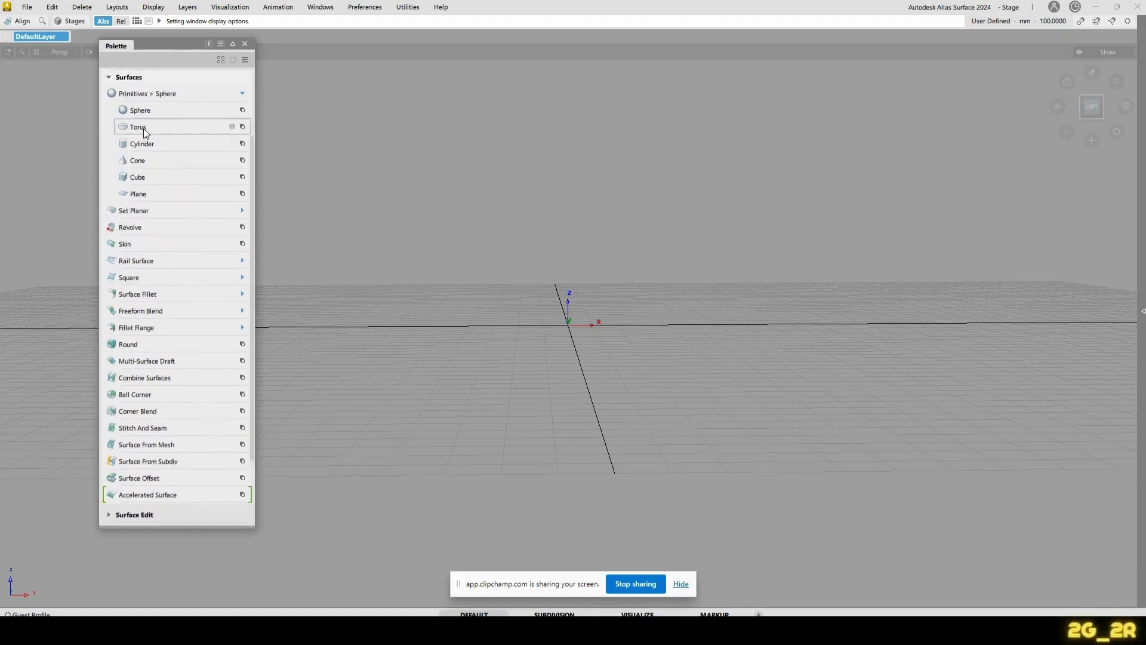
left_click(109, 171)
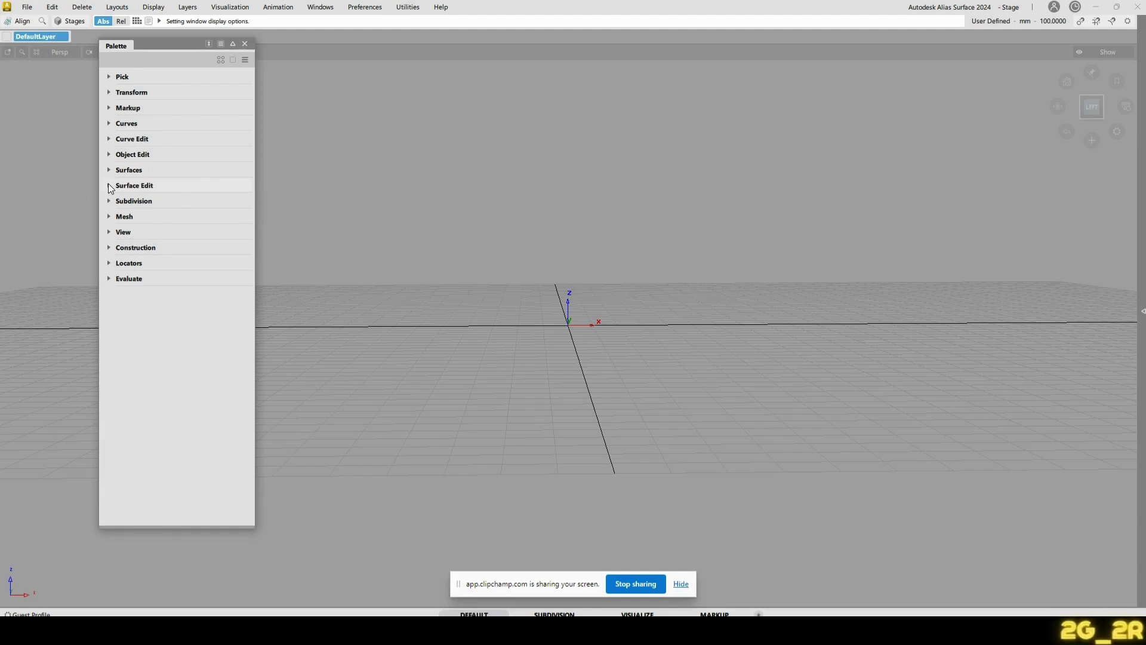
- Examine the tools in the palette's Surface Edit, Subdivision, Mesh and View sections, collapsing each section after viewing it
left_click(110, 186)
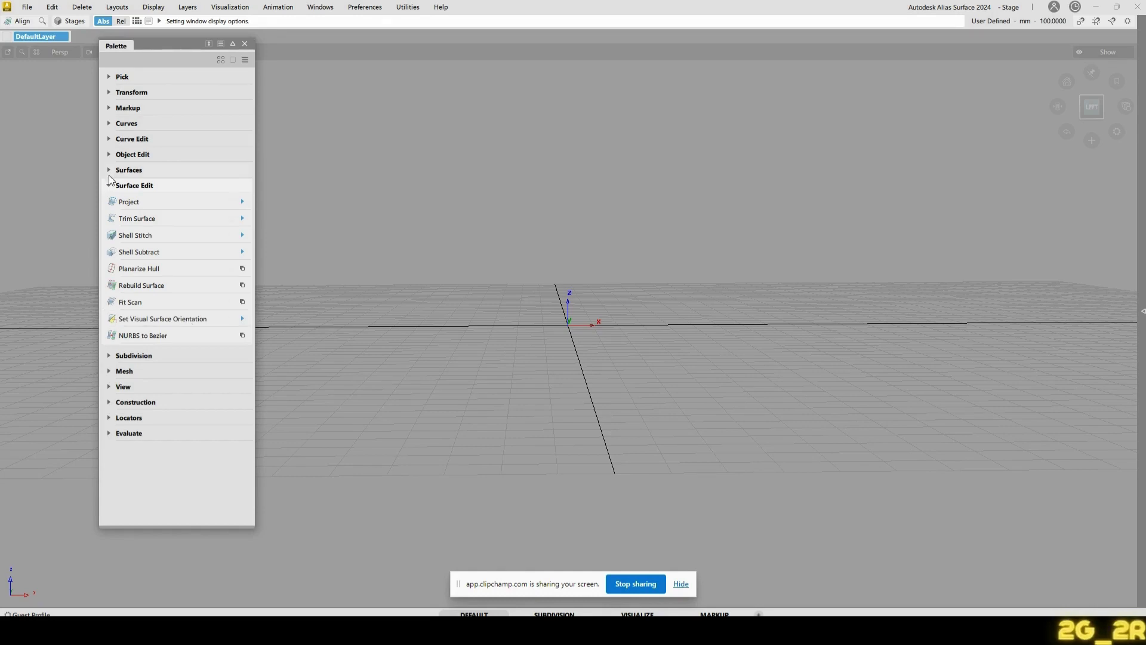
left_click(145, 186)
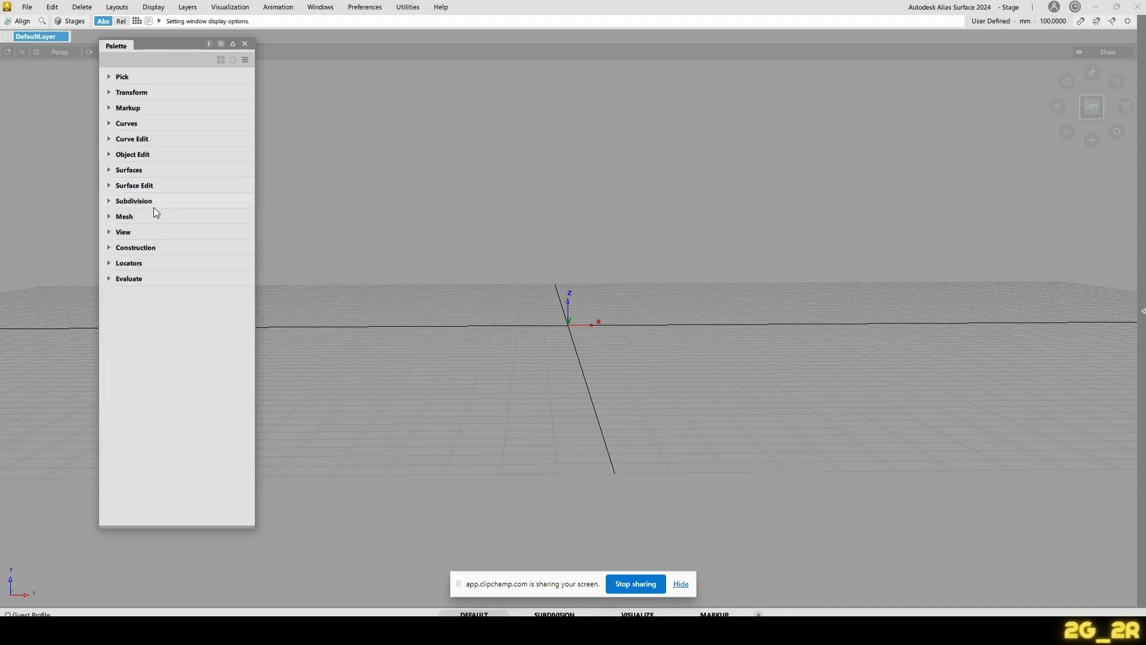
left_click(110, 201)
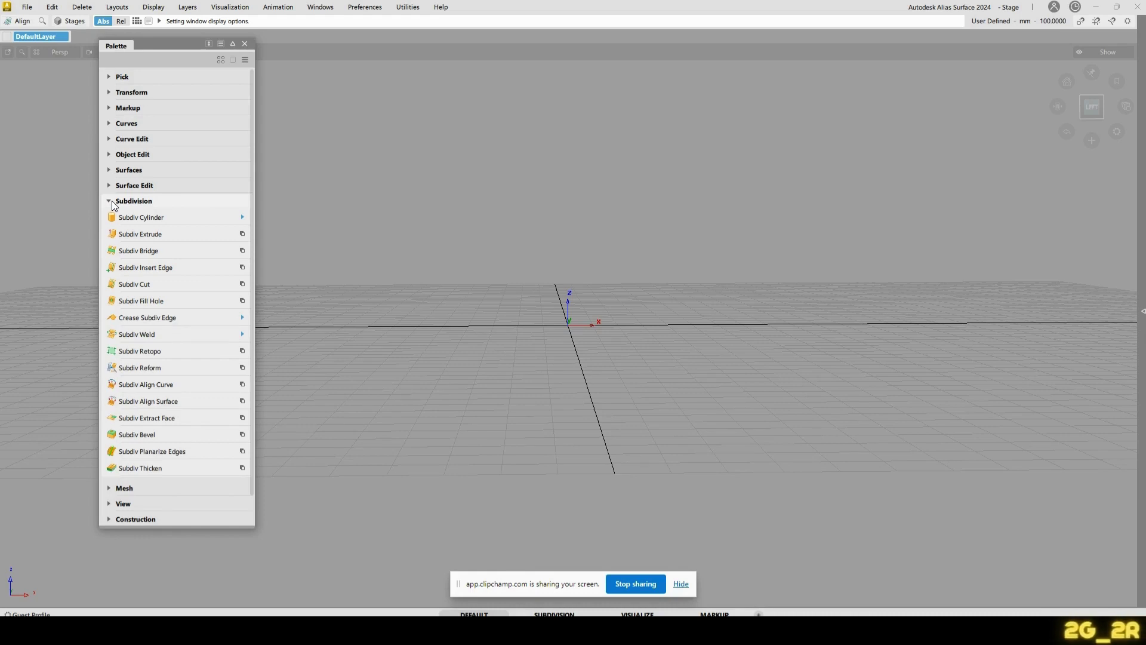
left_click(113, 200)
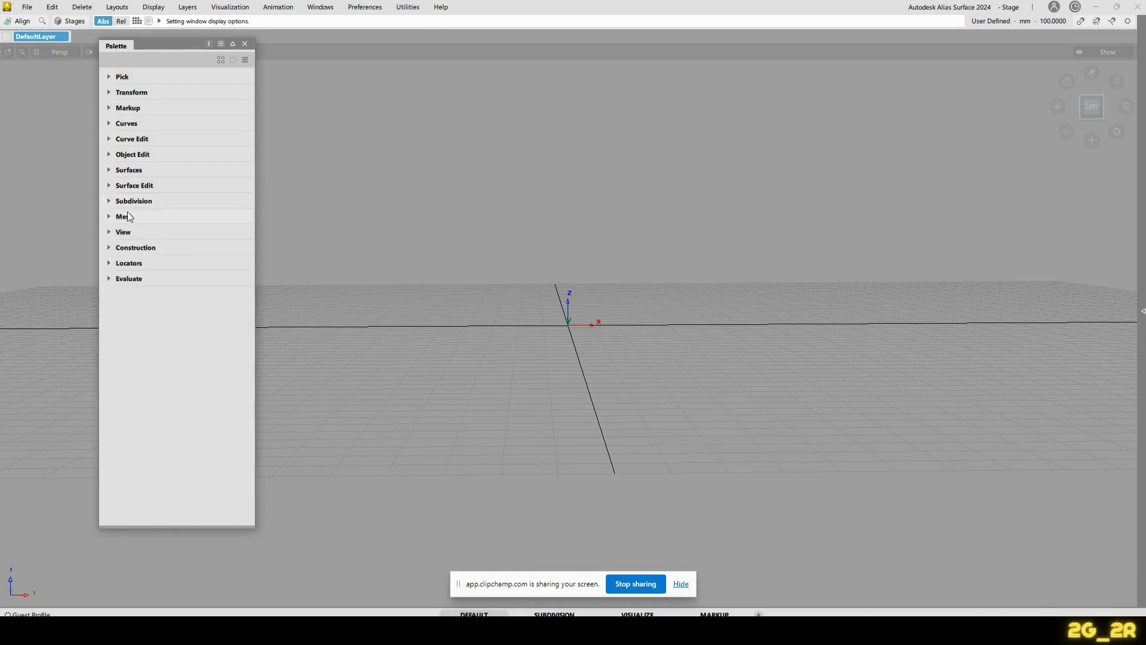
left_click(121, 217)
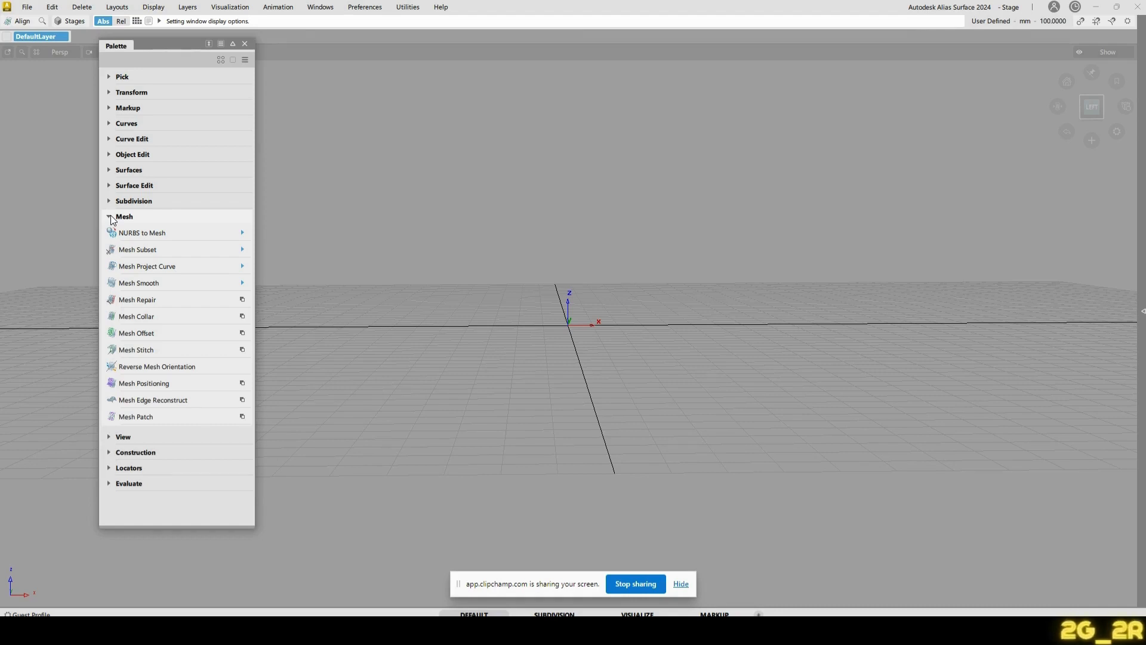
left_click(111, 217)
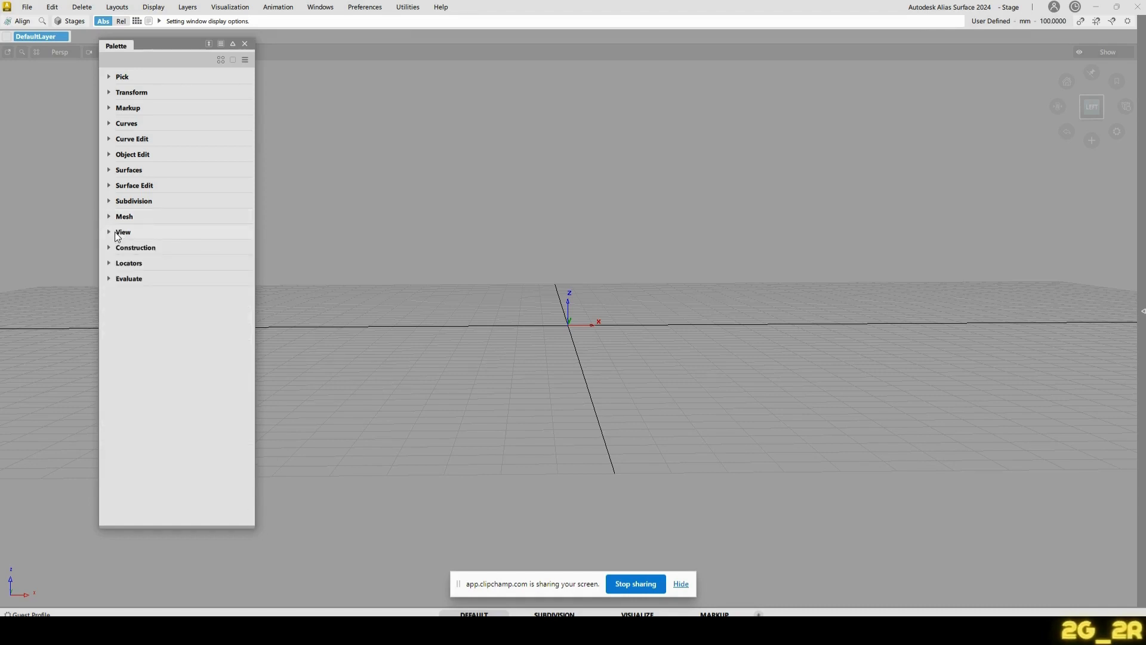
left_click(116, 234)
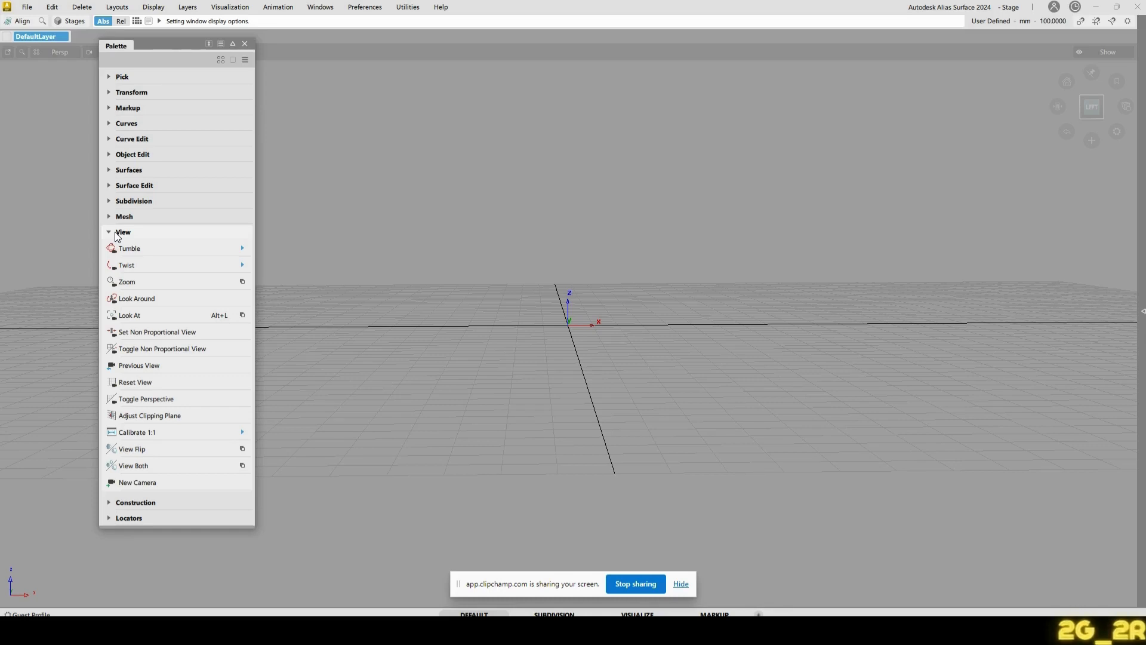
left_click(112, 233)
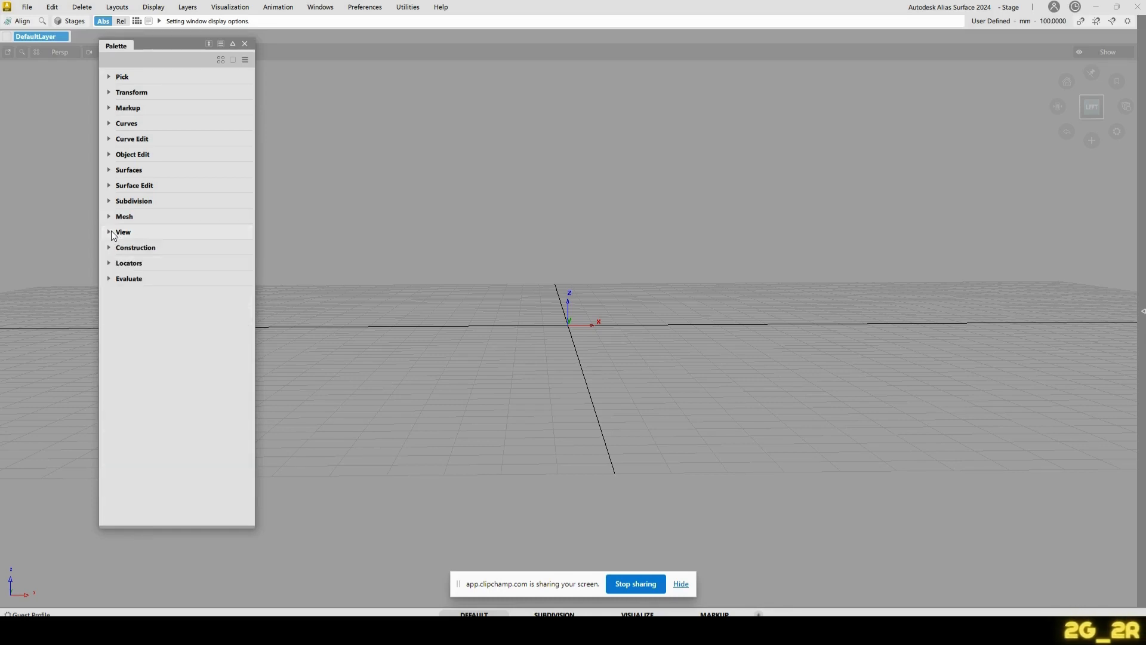
- Expand the palette's Construction, Locators and Evaluate sections and examine their tools down to Pedestrian Protection
left_click(110, 248)
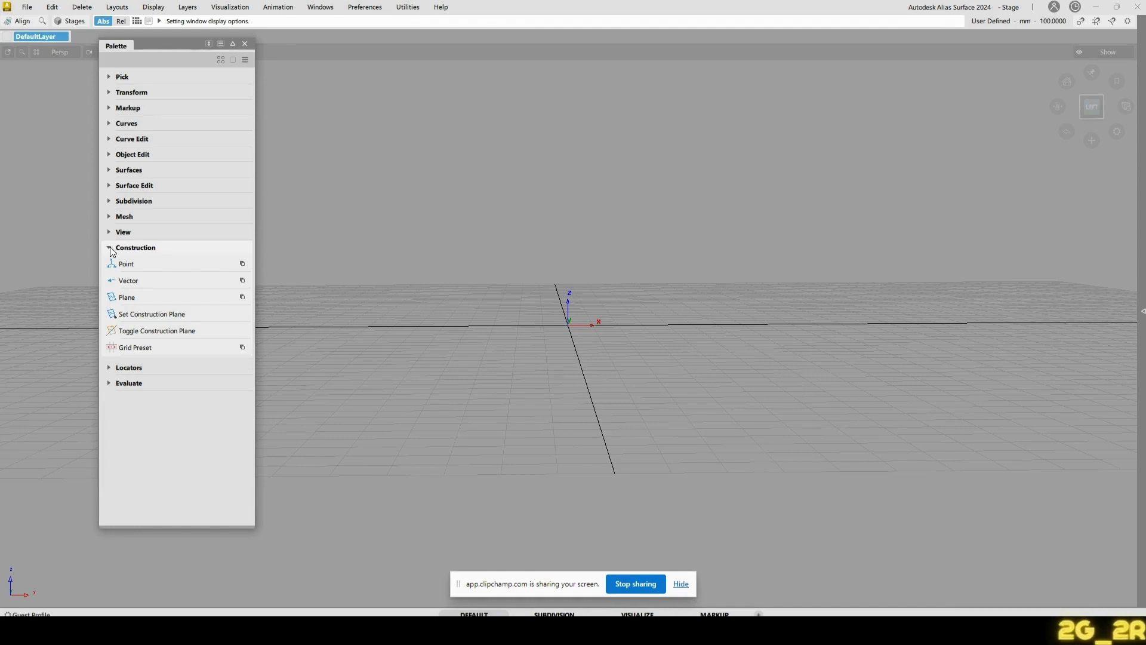
left_click(125, 369)
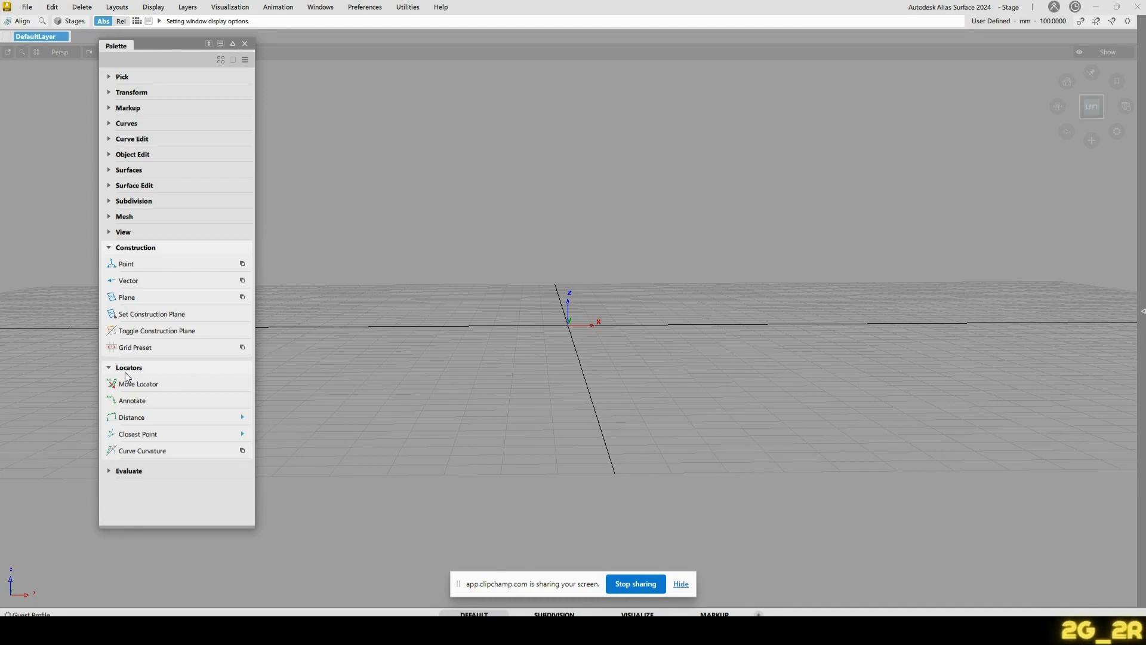
left_click(120, 473)
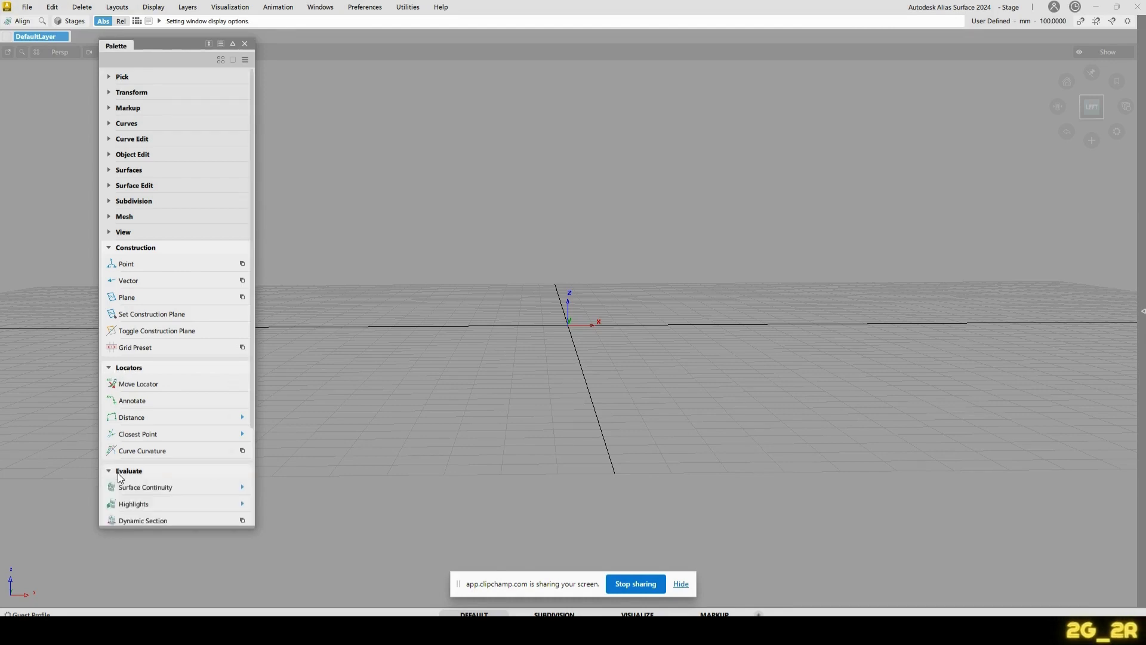
scroll(140, 460, "down", 3)
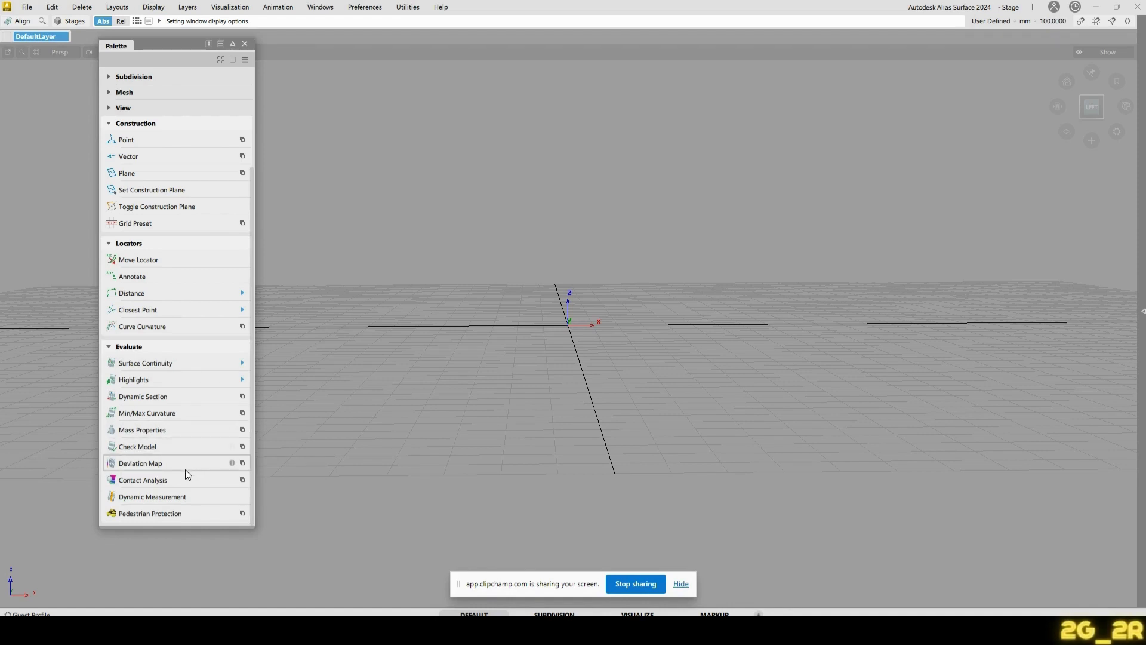
- Dock the Palette along the left side of the workspace and narrow it to a slim column
left_click_drag(149, 45, 223, 84)
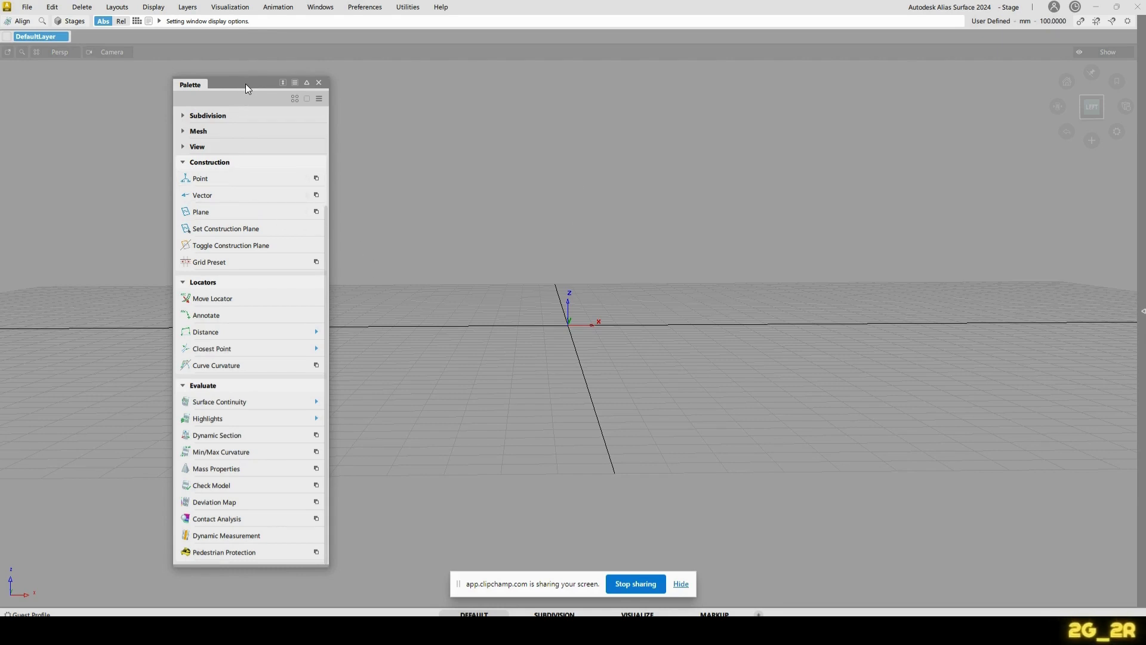
left_click_drag(261, 87, 8, 100)
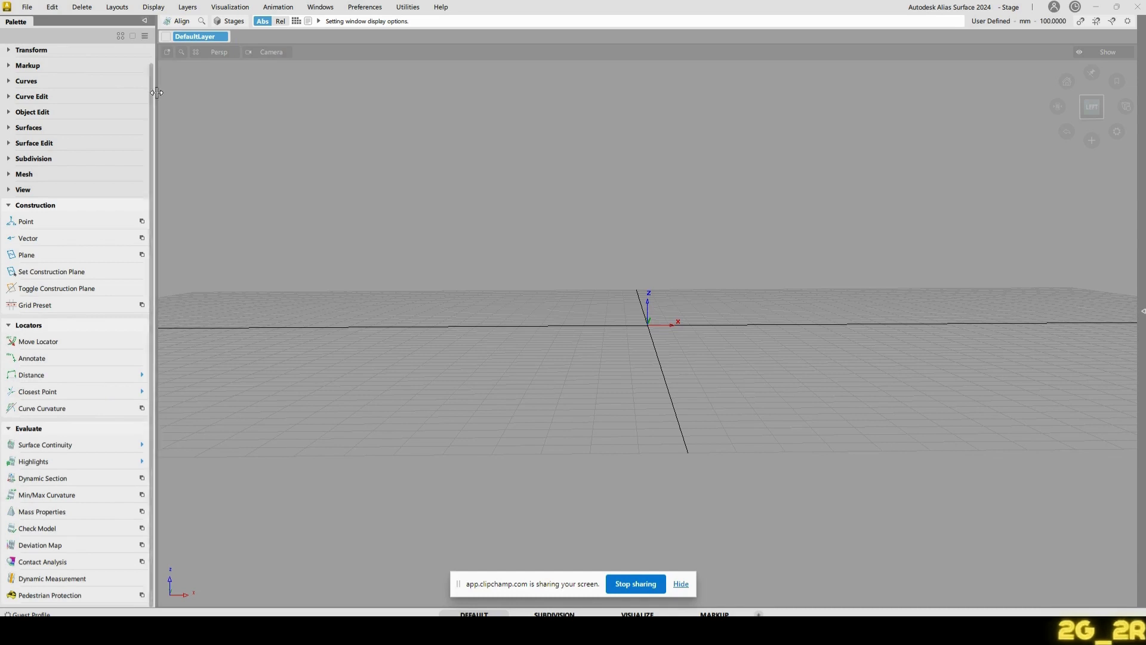
left_click_drag(155, 114, 92, 142)
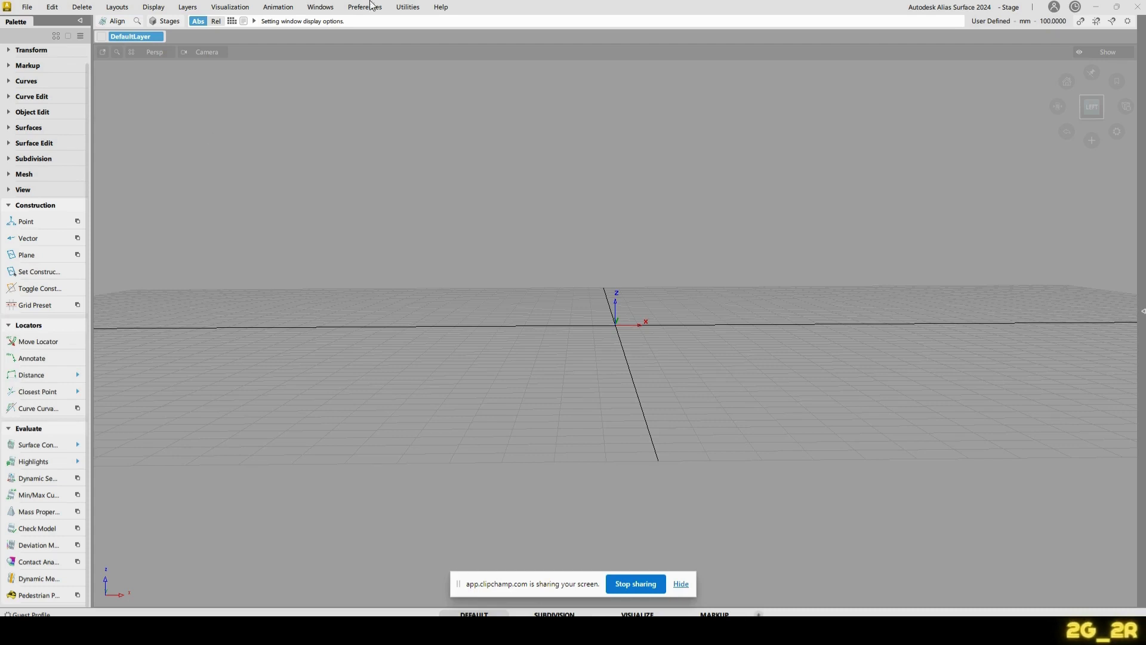
- Open the Control Panel, unroll it to show its sections and place it at the upper edge of the viewport
left_click(321, 7)
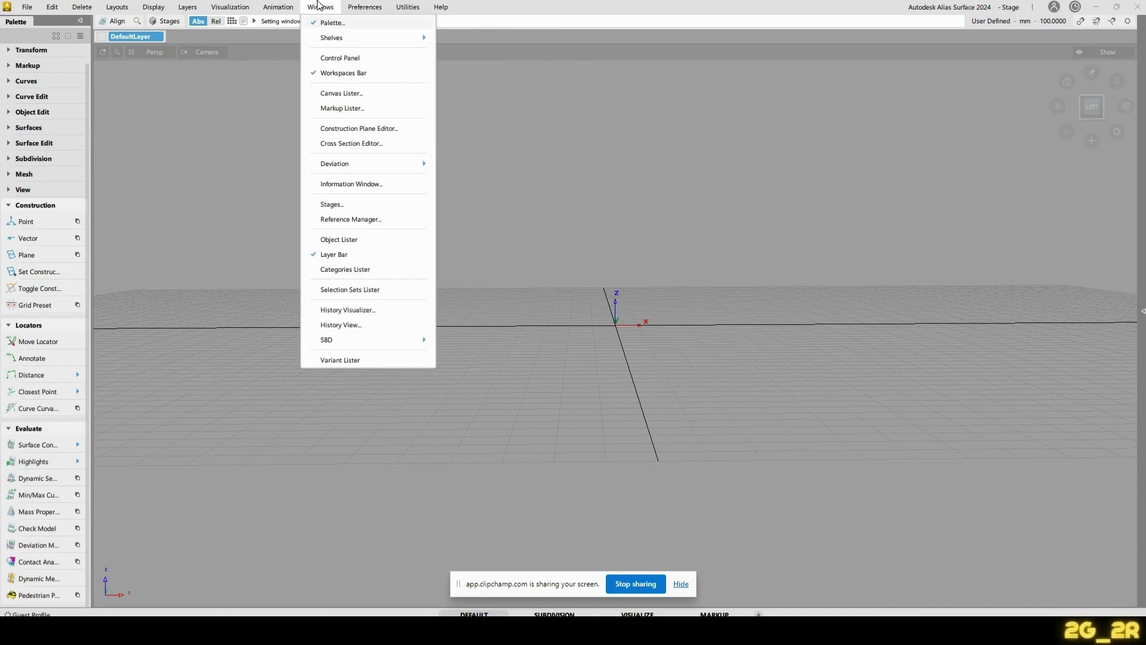
left_click(328, 57)
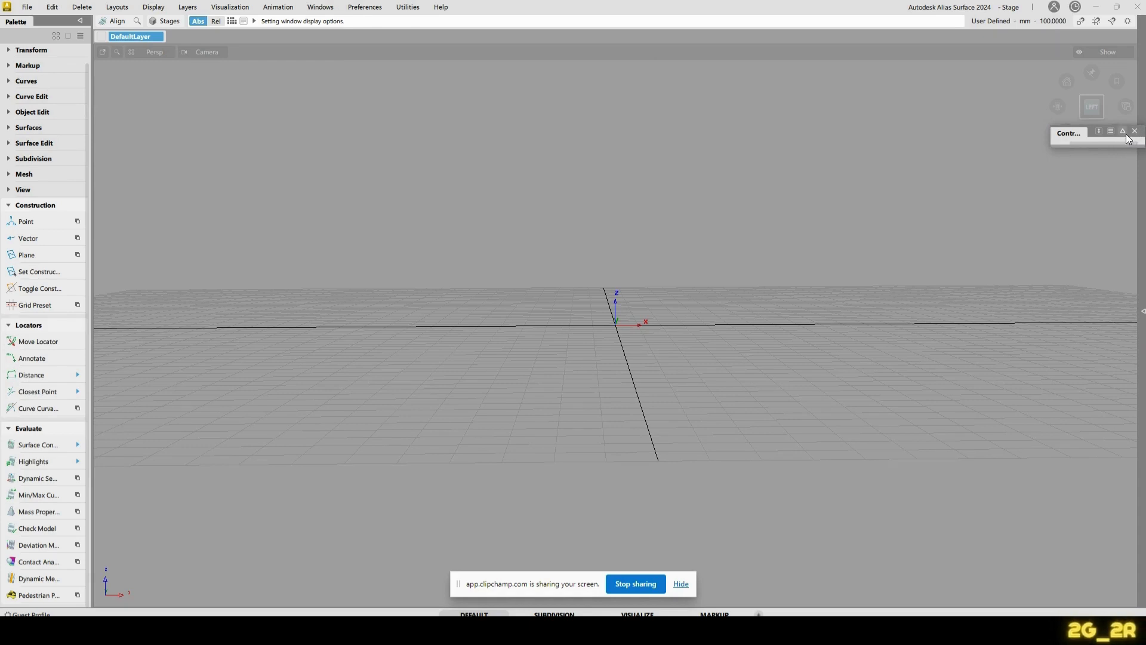
left_click_drag(1132, 141, 887, 231)
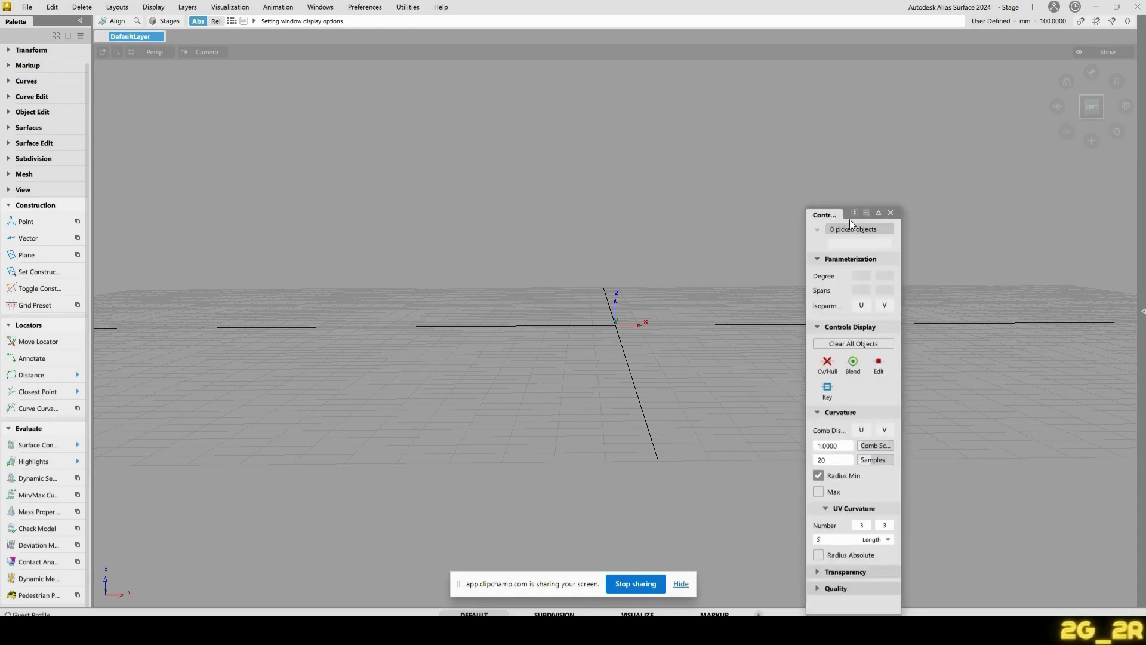
left_click_drag(845, 213, 906, 23)
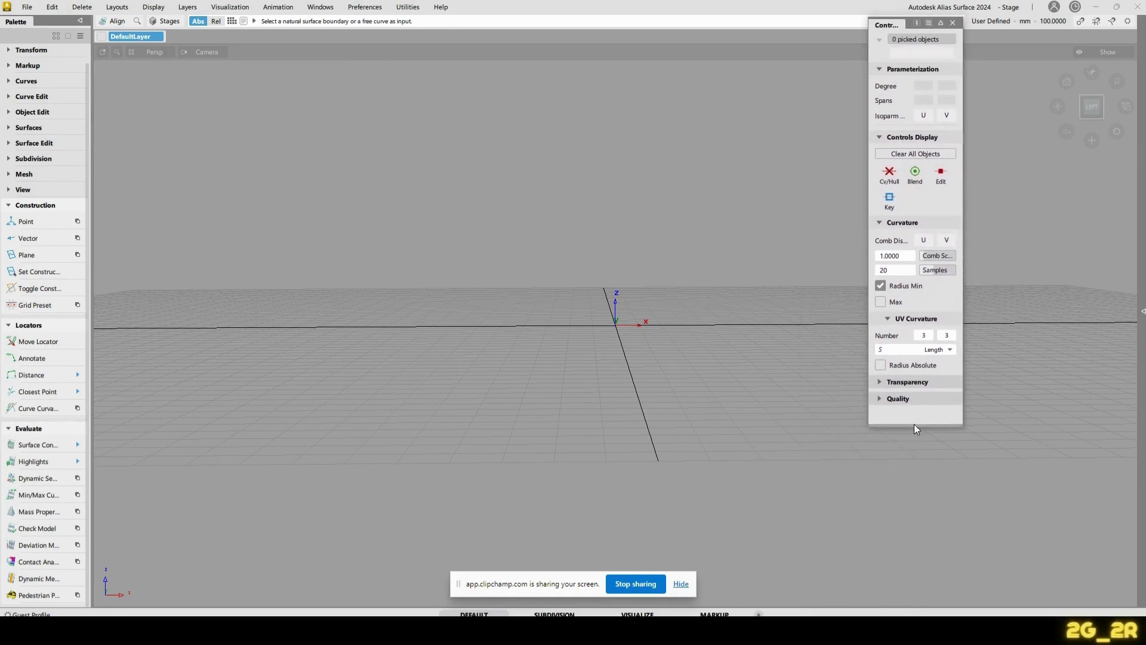
- Expand the Control Panel's Quality and Transparency sections and dock the panel along the right side of the workspace
left_click(880, 399)
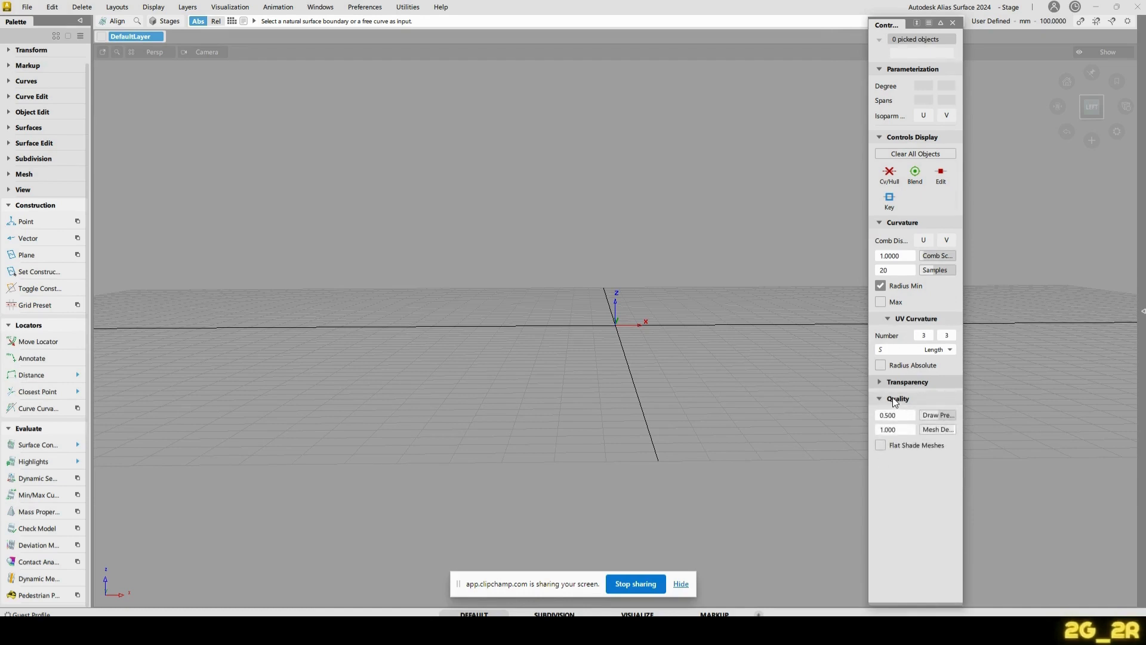
left_click(880, 382)
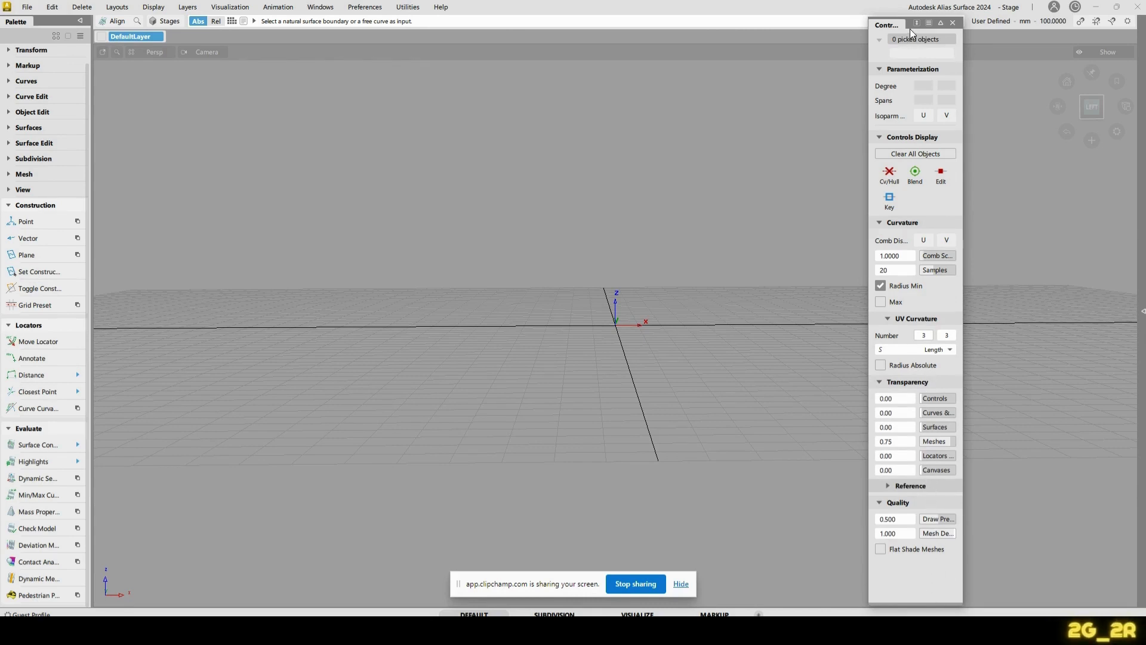
left_click_drag(909, 22, 1134, 47)
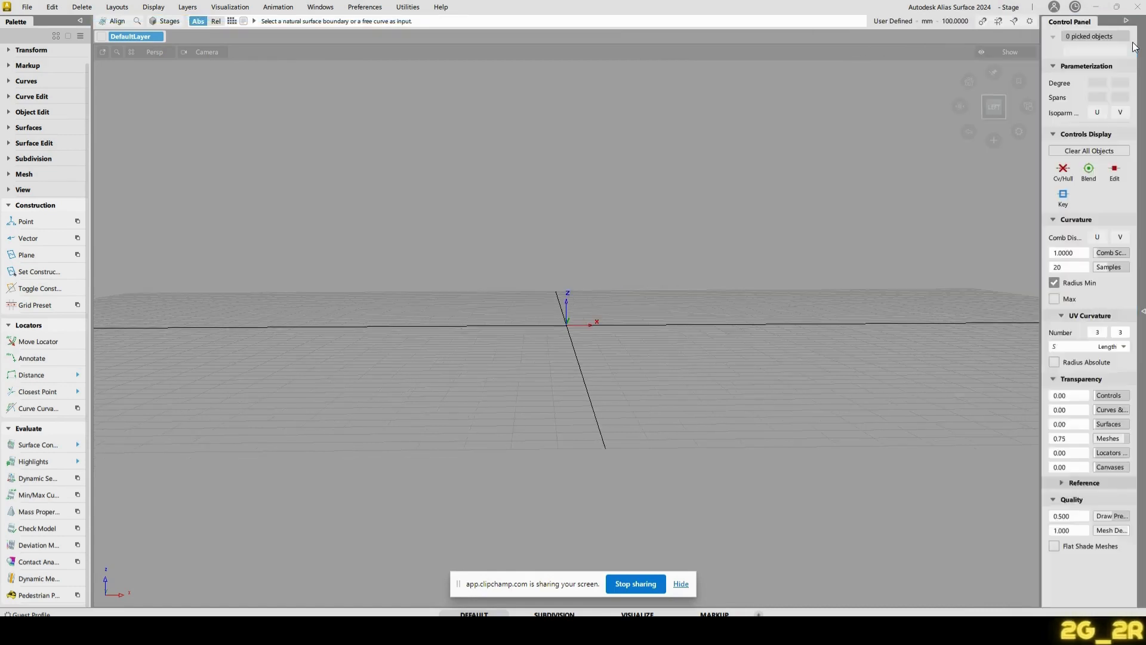
- Expand the collapsed Diagnostic Shade panel, reopen it as a floating window and place it clear of the viewport's centre
left_click(1142, 311)
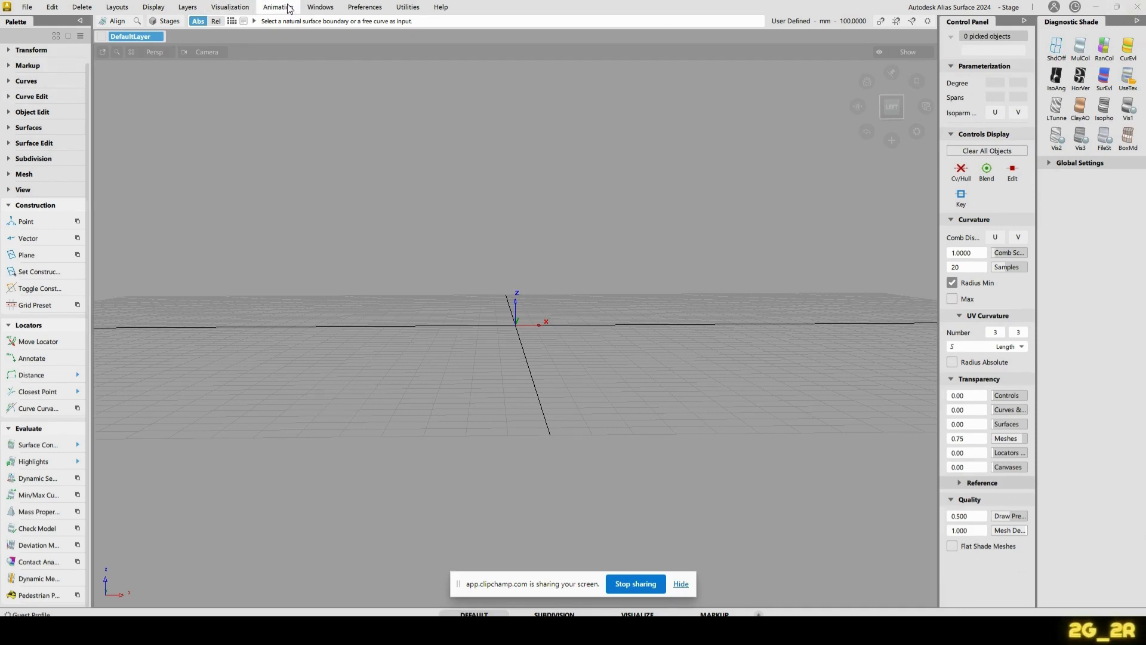
left_click(223, 10)
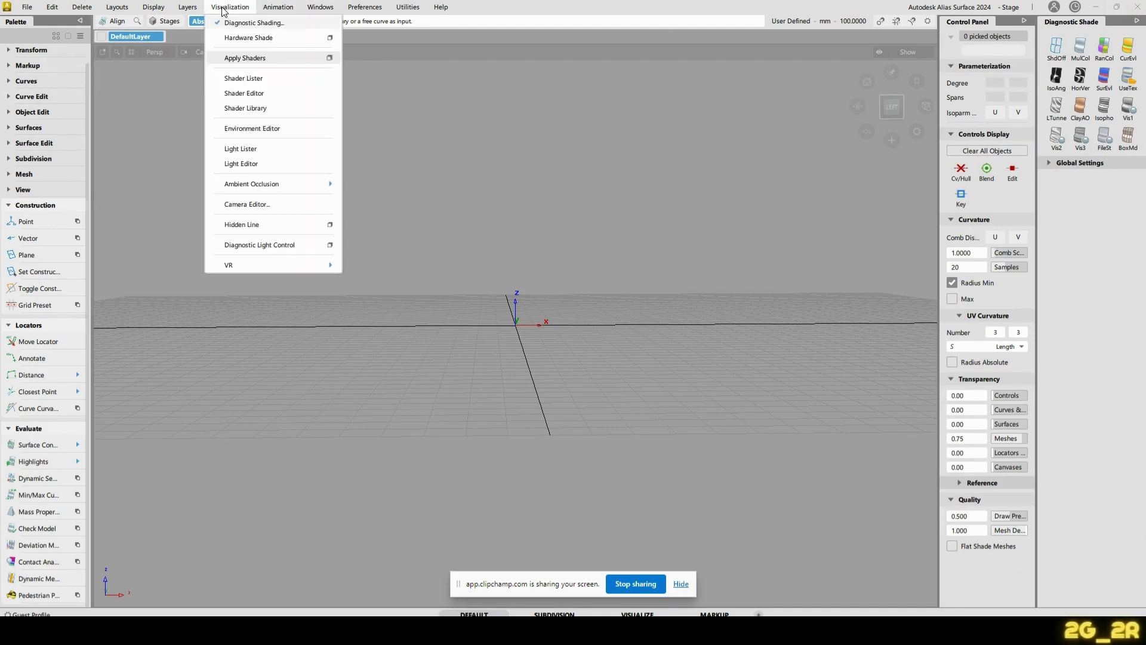
left_click(230, 24)
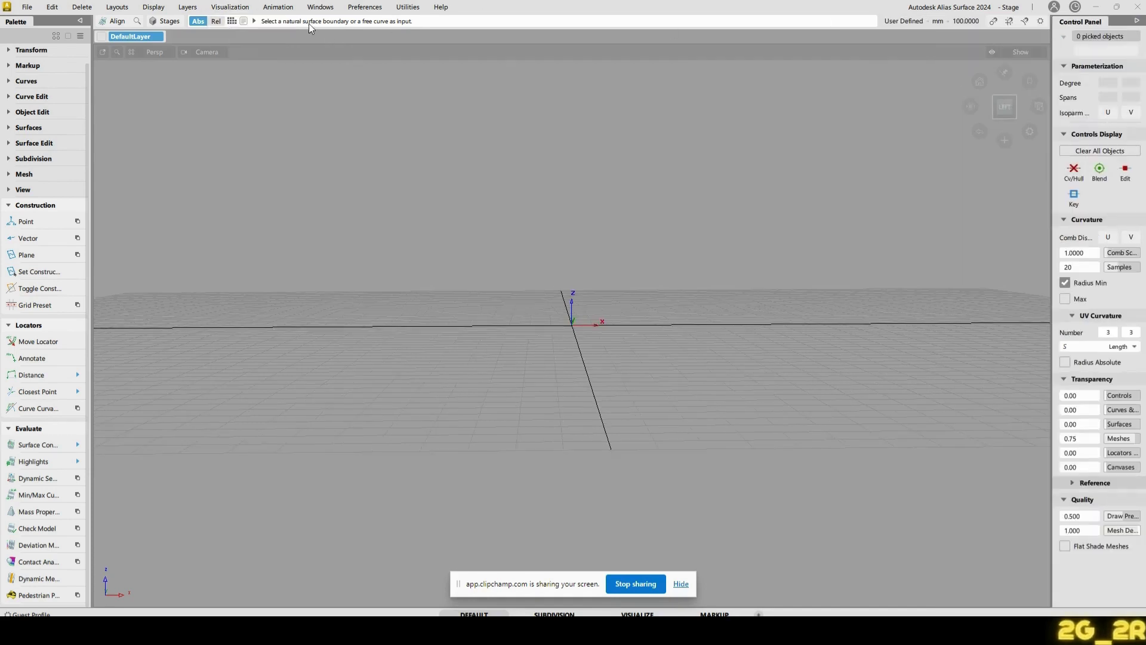
left_click(239, 9)
left_click(242, 24)
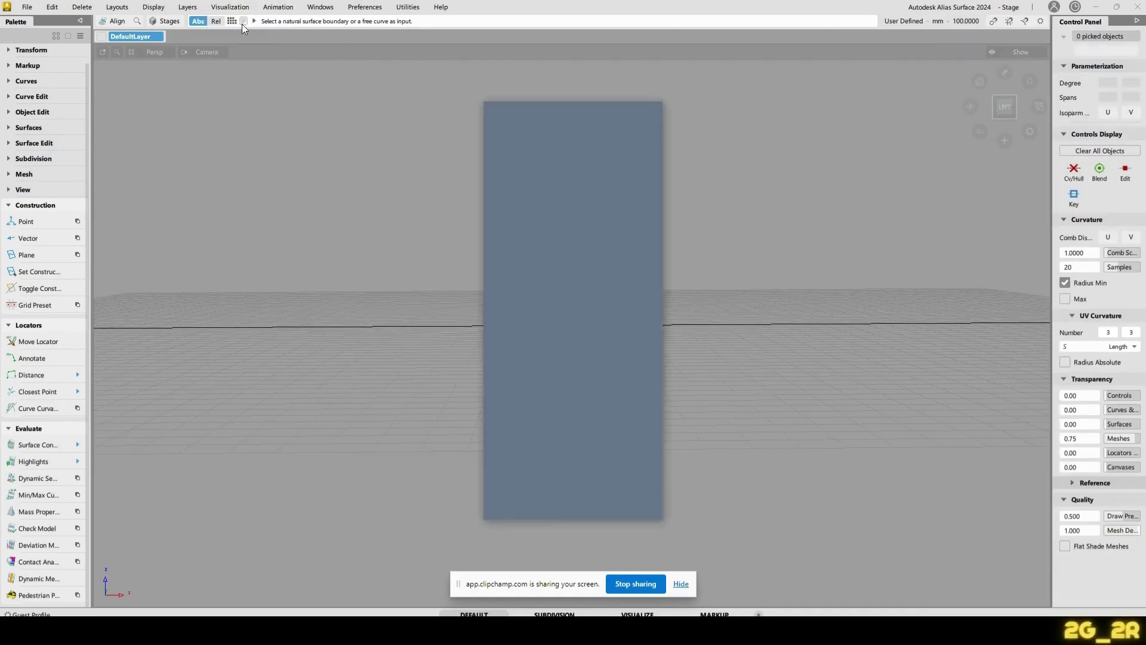
left_click_drag(582, 105, 717, 178)
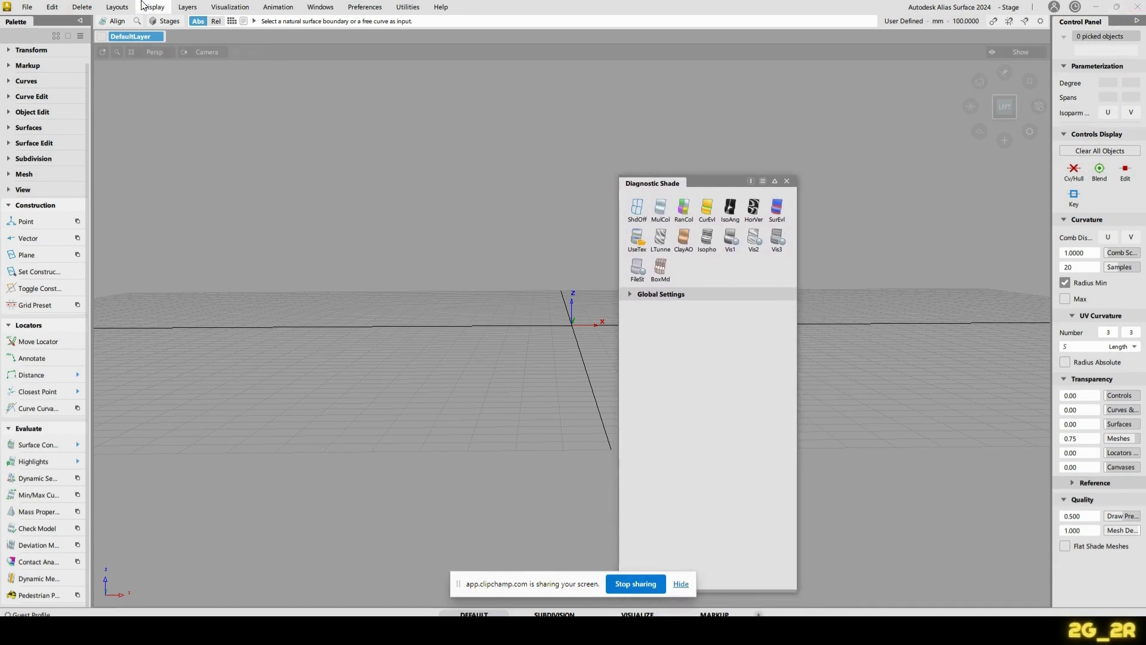
- Reopen the Control Panel as a floating window, place it near the menu bar and shorten it to about half its height
left_click(234, 9)
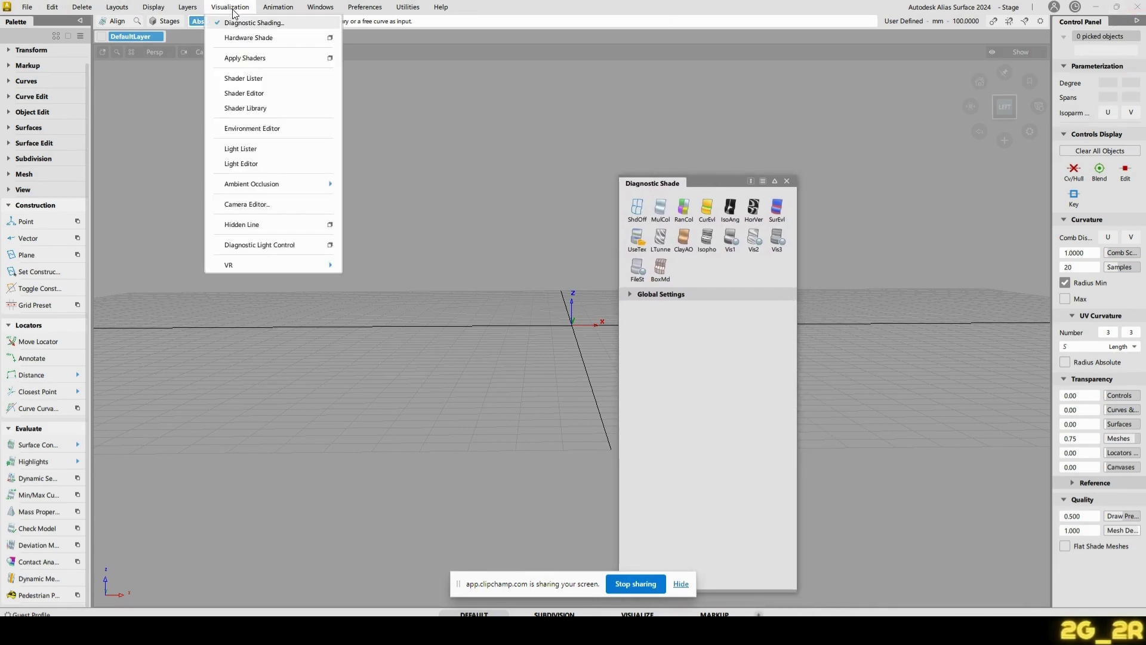
mouse_move(320, 7)
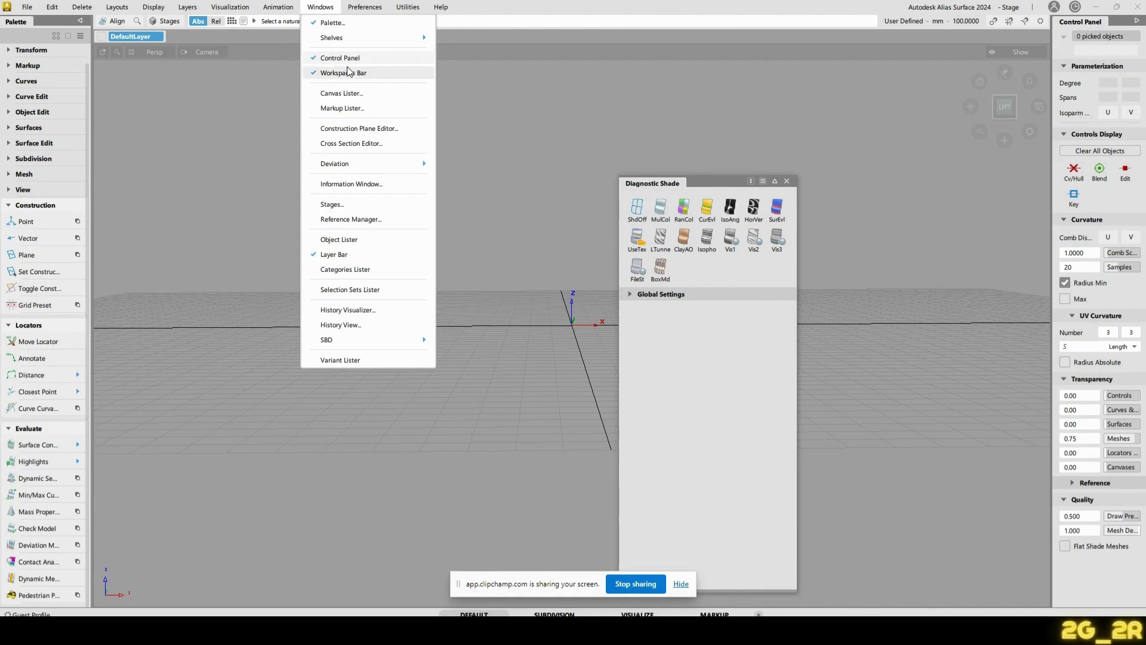
left_click(349, 59)
left_click(321, 7)
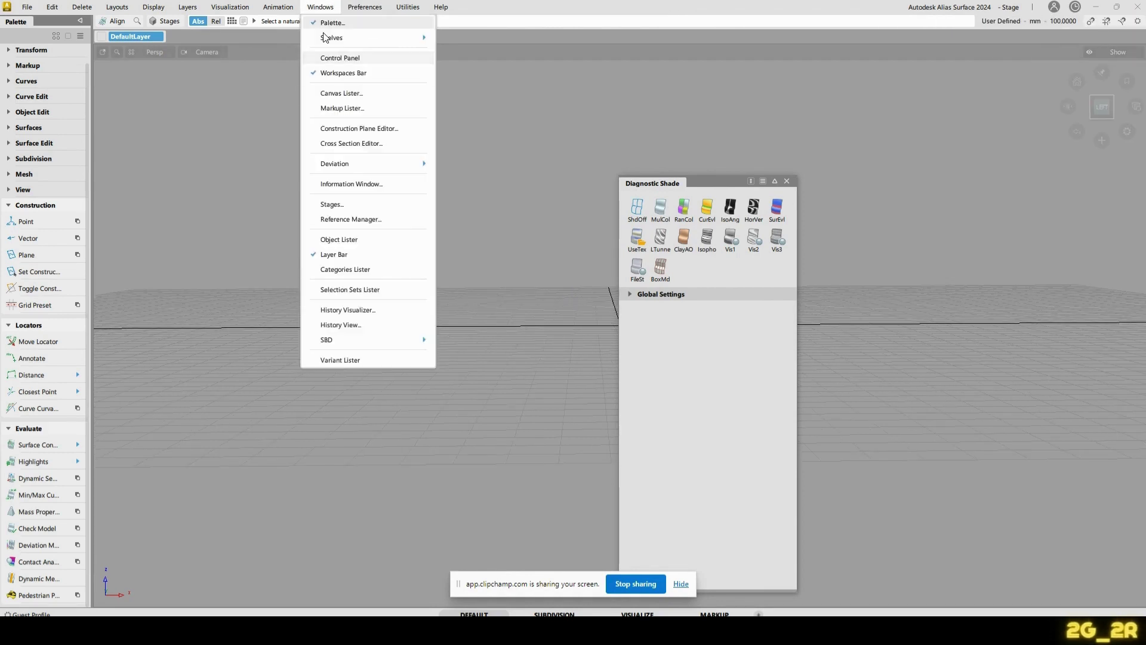
left_click(340, 59)
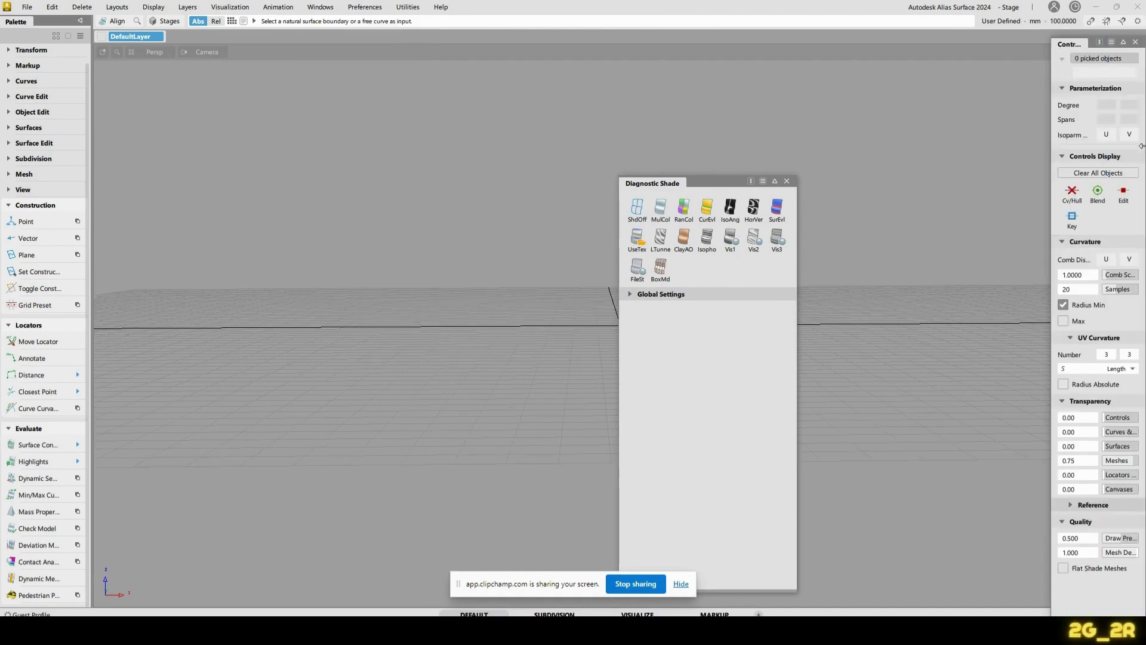
left_click_drag(1091, 43, 396, 8)
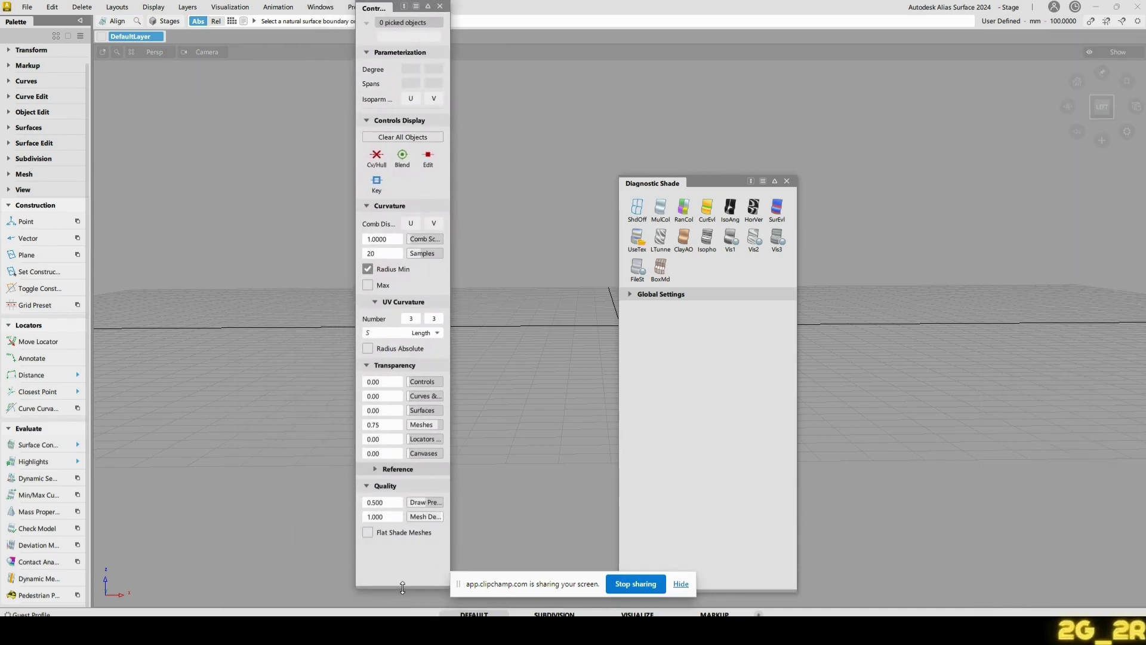
left_click_drag(403, 587, 402, 311)
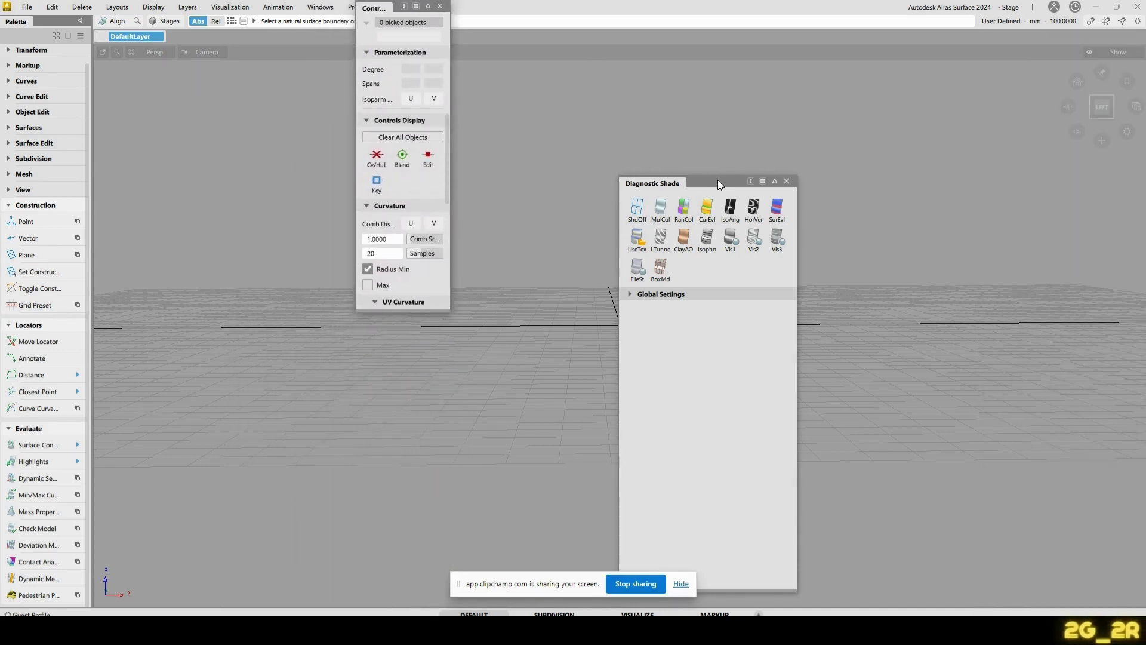
- Narrow the Diagnostic Shade window to the Control Panel's width and snap it directly beneath the Control Panel
left_click_drag(717, 181, 410, 333)
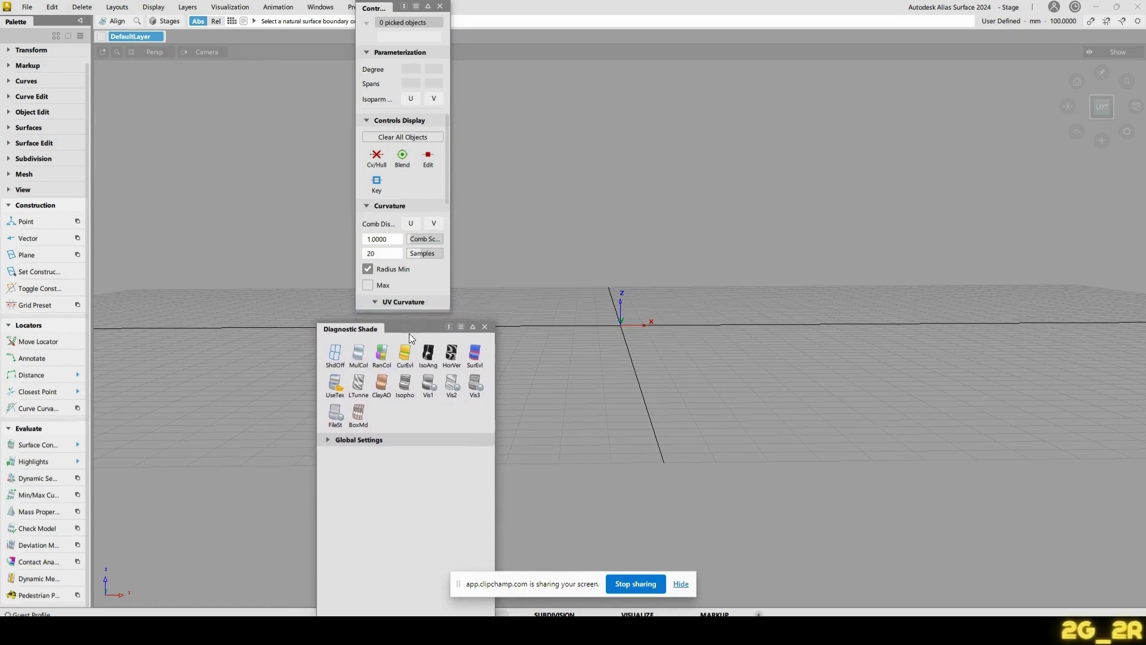
left_click_drag(317, 361, 399, 362)
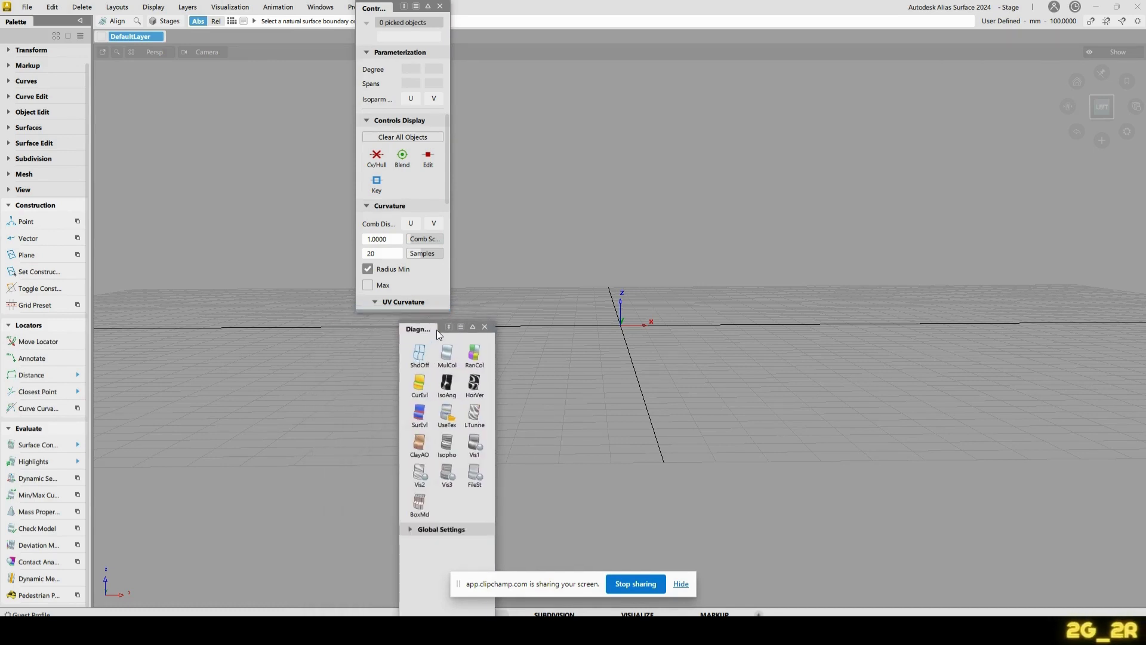
left_click_drag(439, 325, 396, 313)
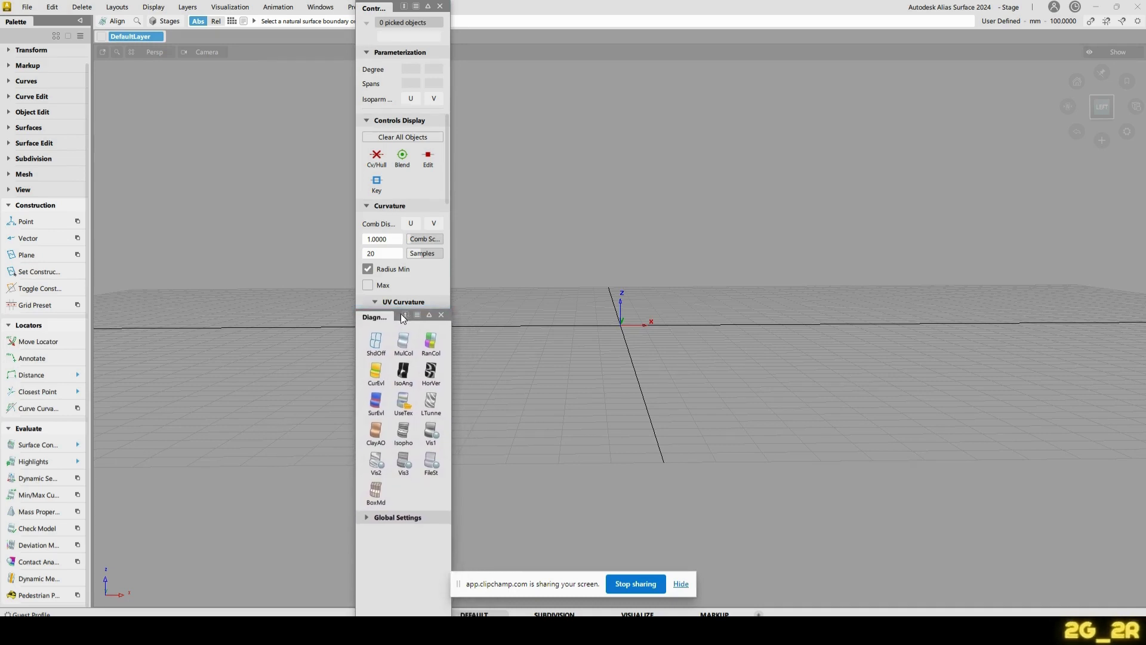
- Move the Control Panel towards the workspace's right side and restack the Diagnostic Shade window directly beneath it
left_click_drag(406, 9, 543, 67)
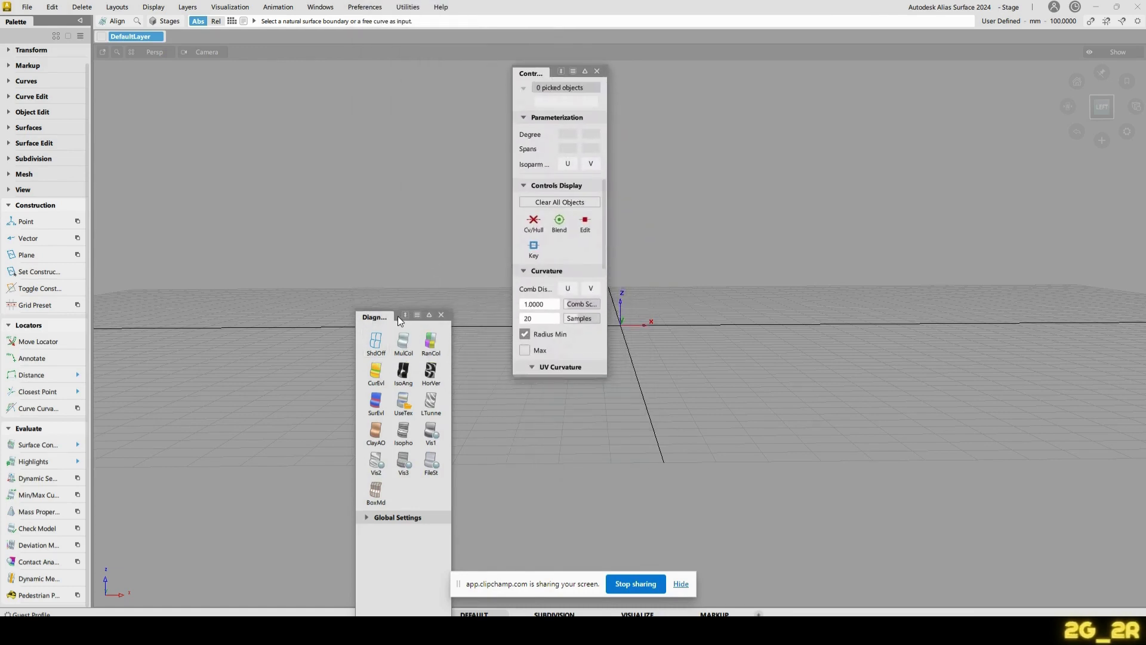
left_click_drag(397, 316, 553, 384)
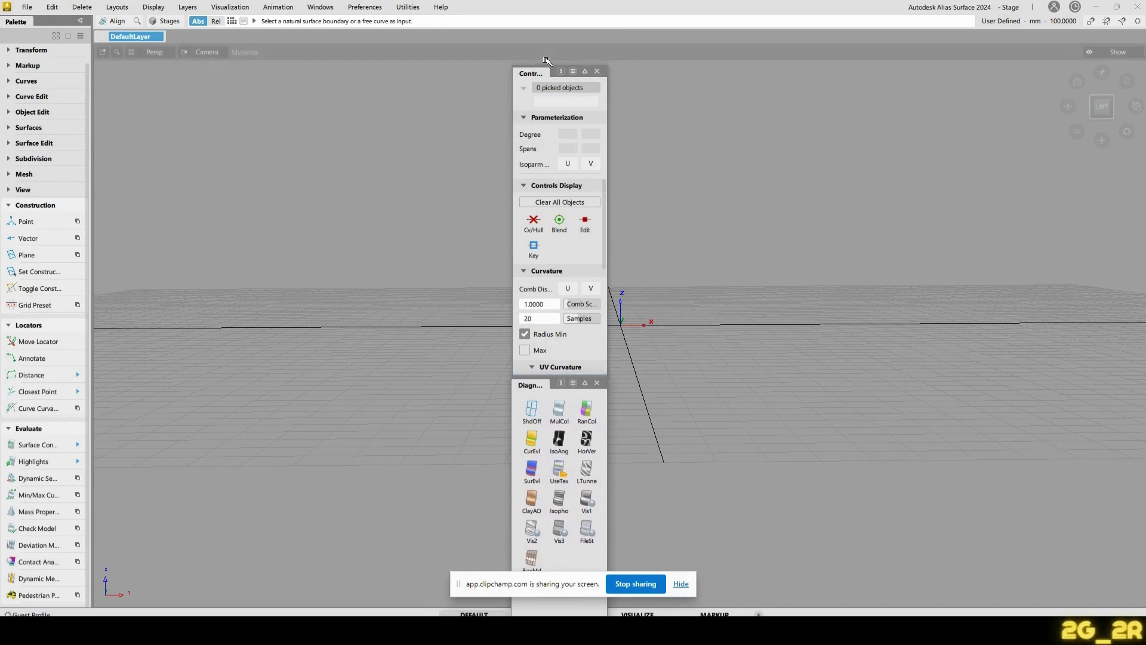
left_click_drag(561, 72, 1018, 39)
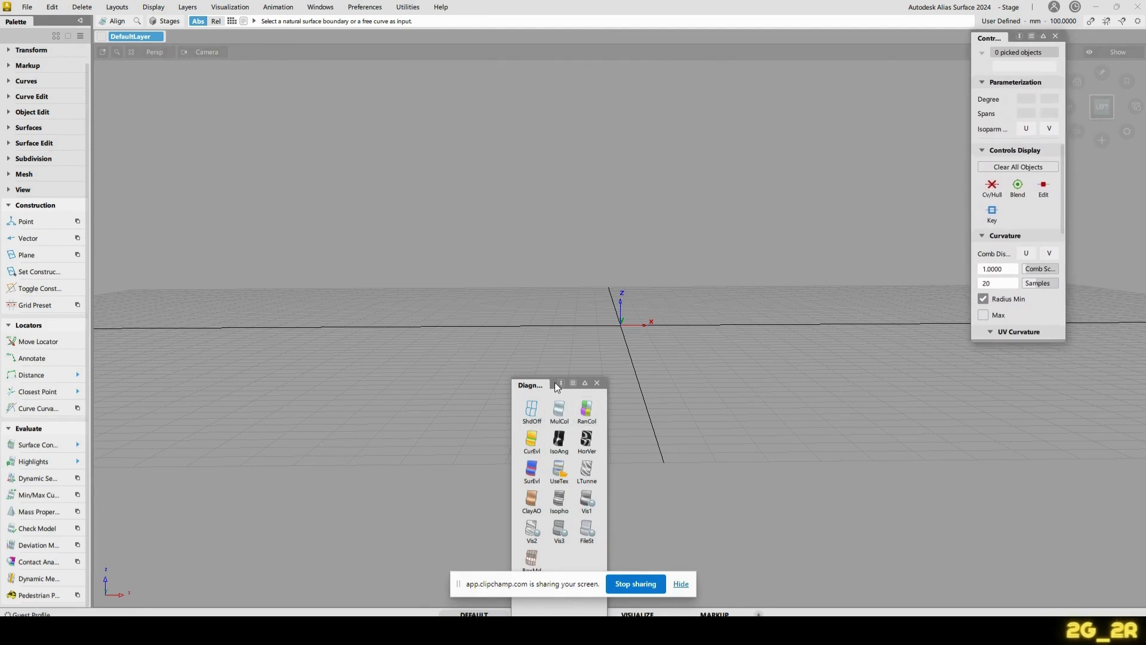
left_click_drag(555, 382, 1016, 349)
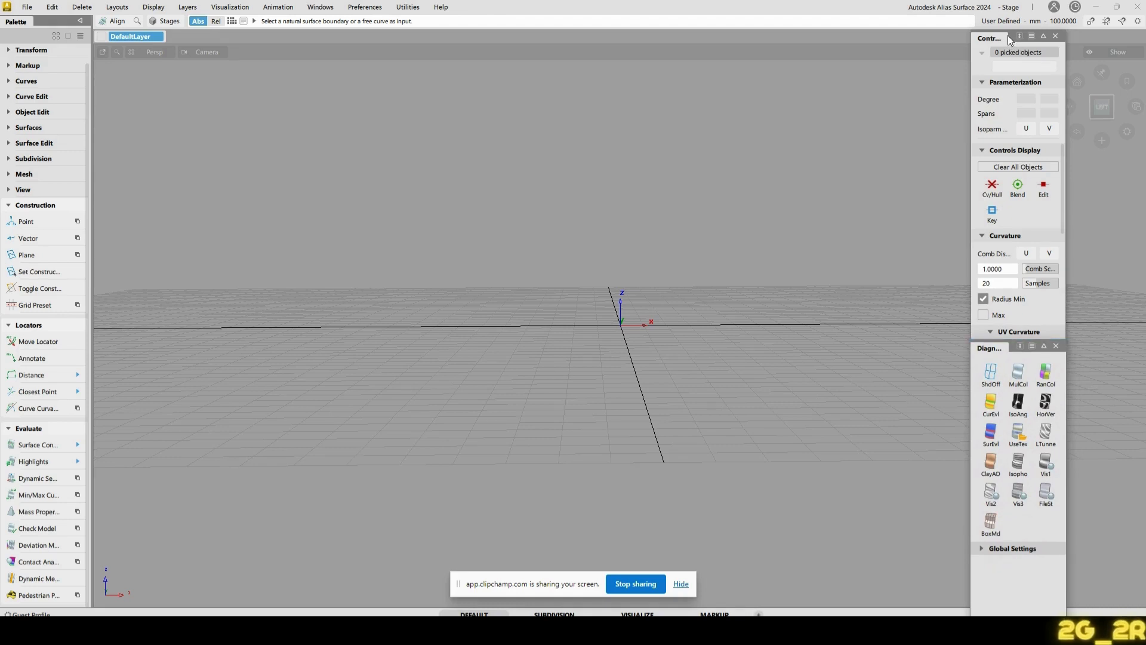
- Dock the stacked Control Panel and Diagnostic Shade windows along the right side of the workspace and narrow the column
left_click_drag(1013, 37, 1048, 32)
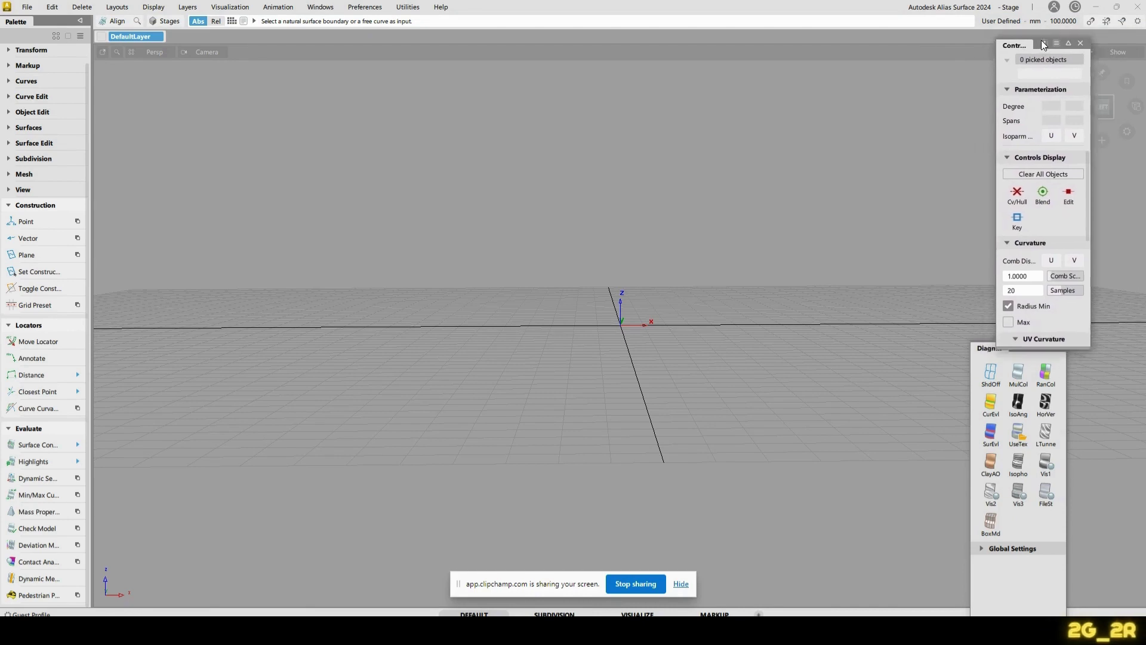
left_click_drag(1012, 351, 1057, 335)
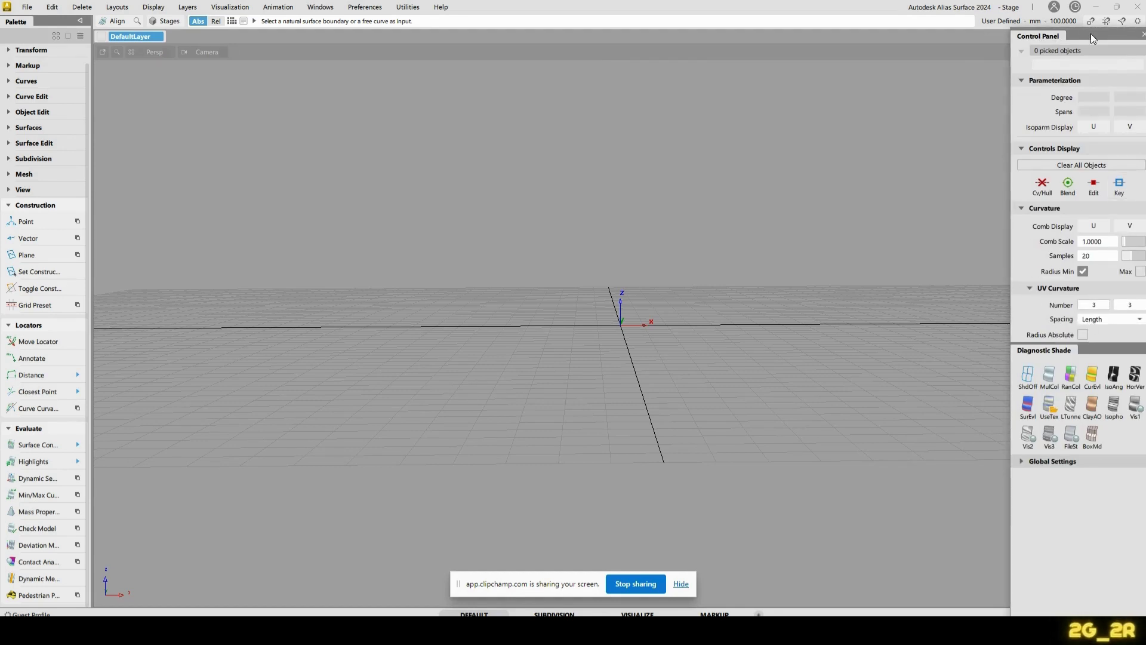
left_click_drag(1090, 34, 1141, 58)
left_click_drag(1003, 274, 1066, 275)
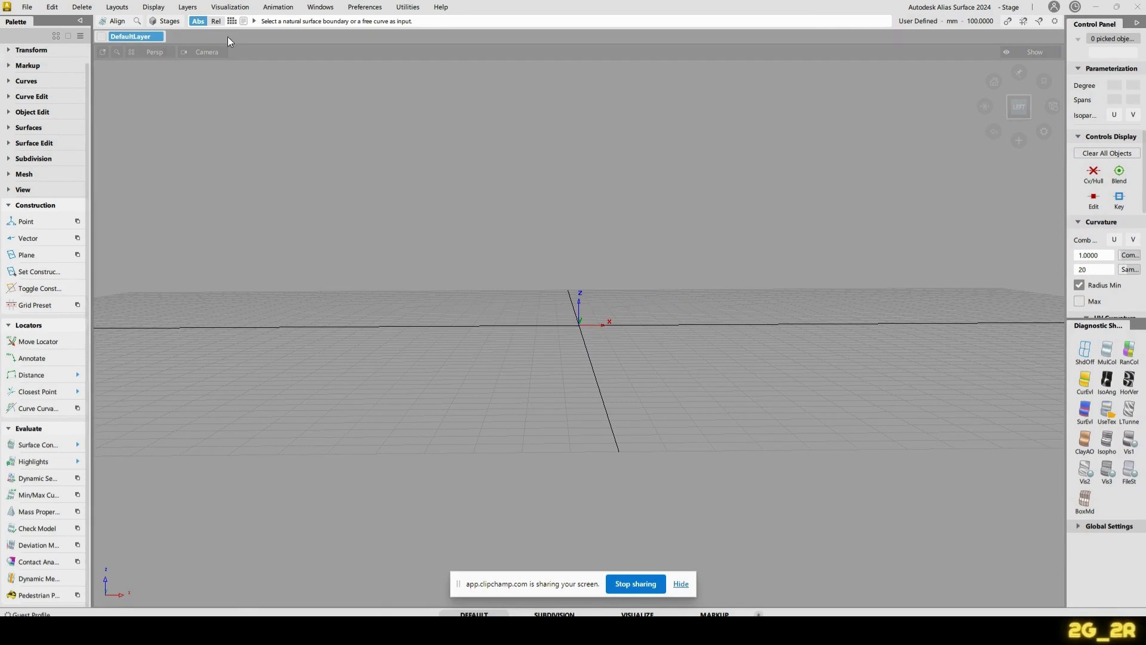
- Switch to the customised user preferences with CATIA V5 construction units, a dark viewport and the Default Shelves
left_click(365, 6)
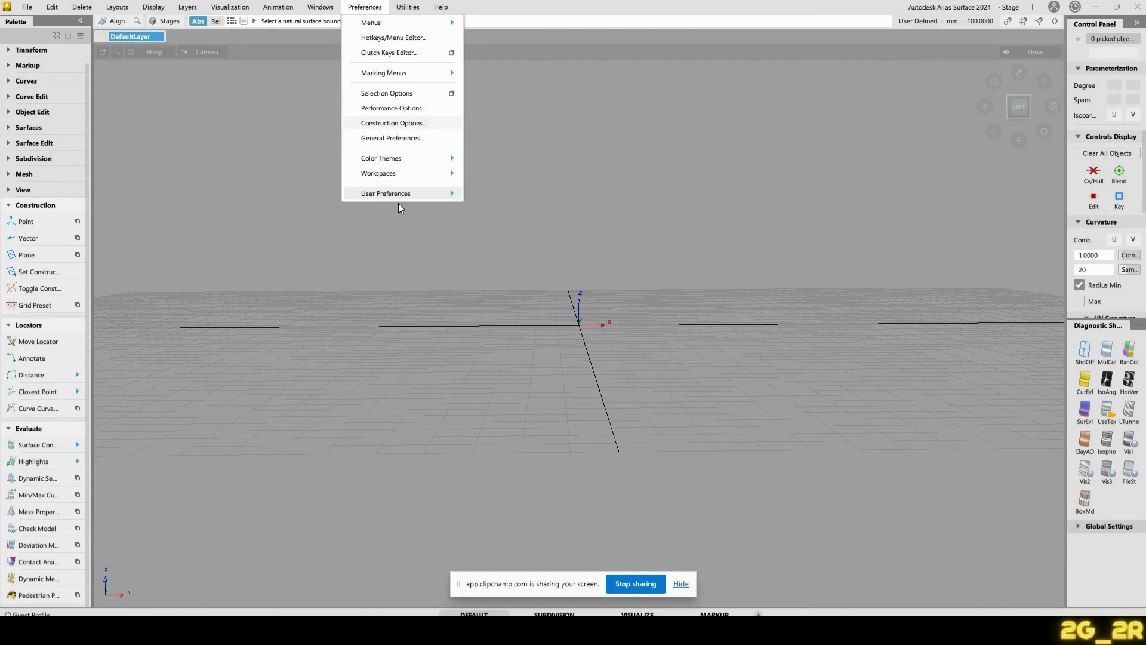
mouse_move(401, 195)
left_click(510, 226)
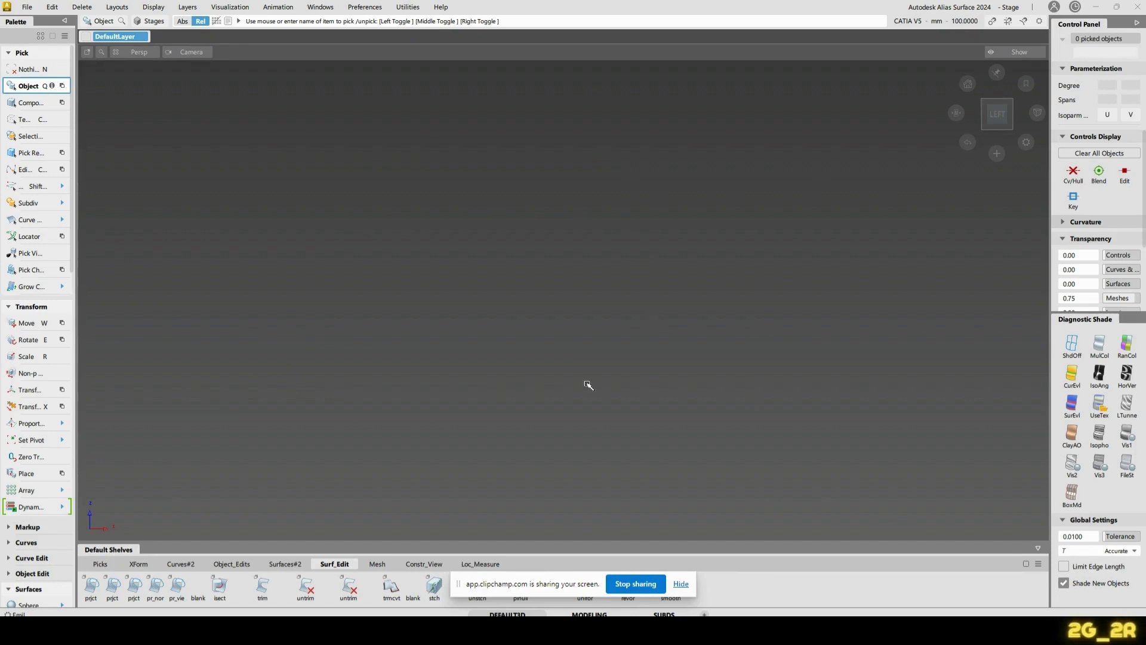
- Tumble the empty perspective view to an oblique angle and hide the screen-sharing notification bar
key("shift+alt")
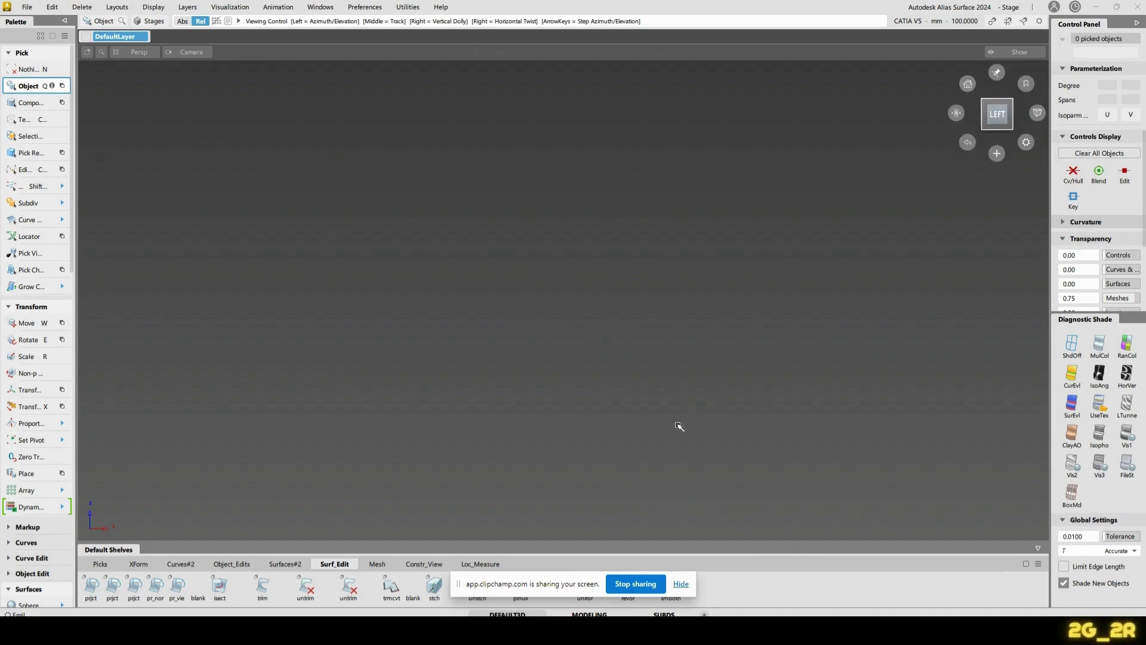
left_click_drag(679, 426, 474, 364, "alt+shift")
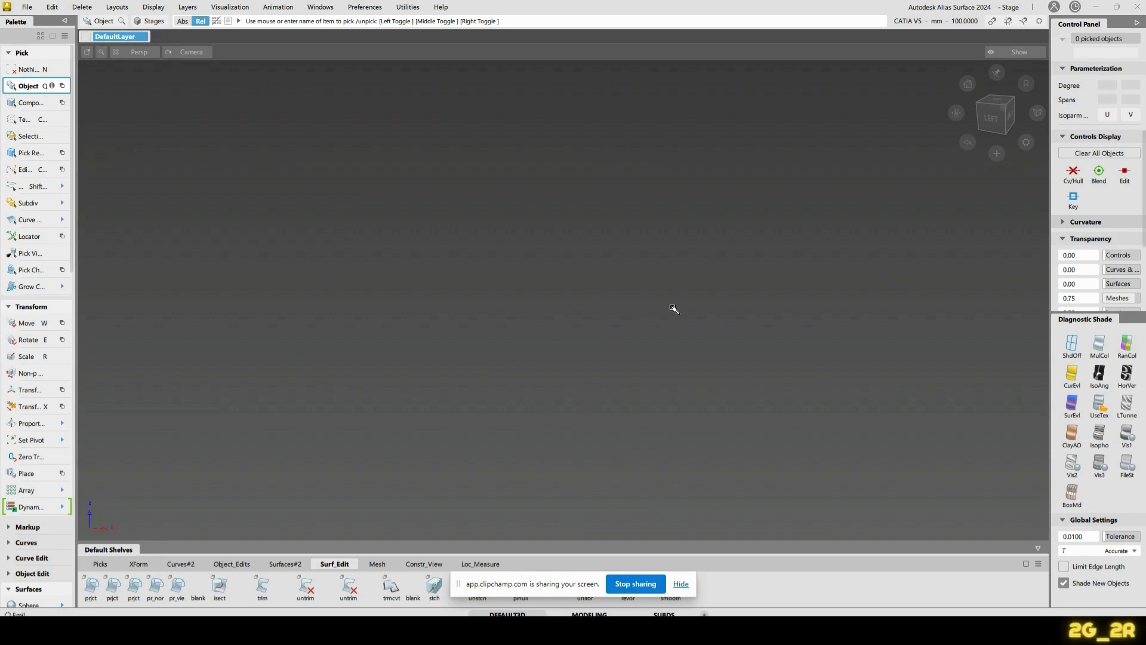
left_click(680, 583)
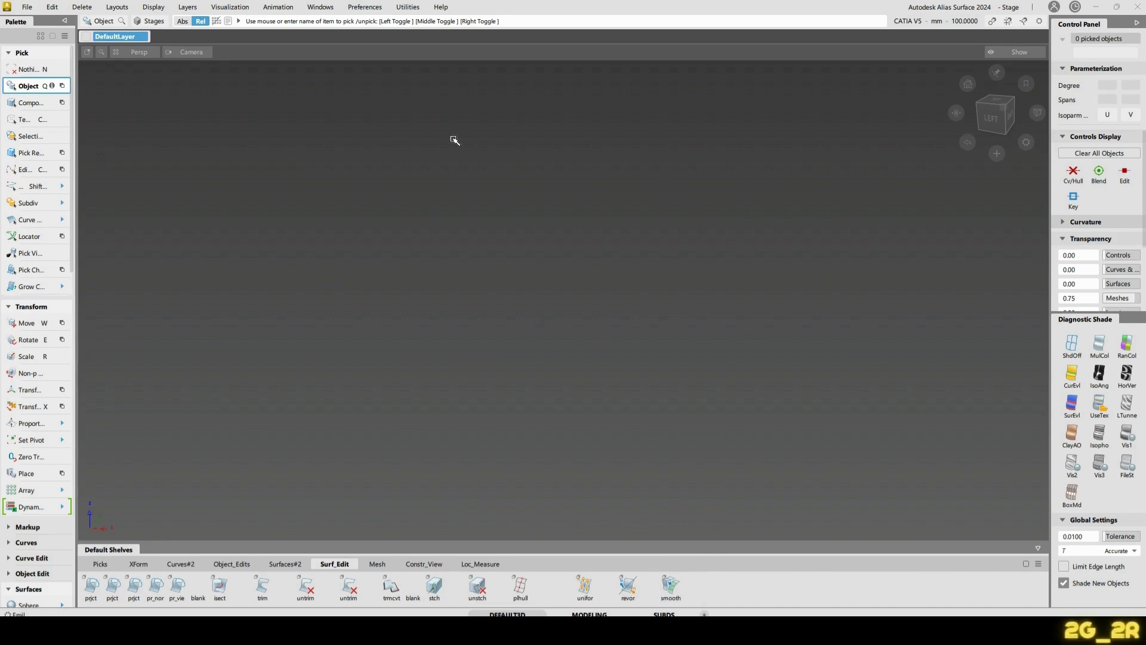